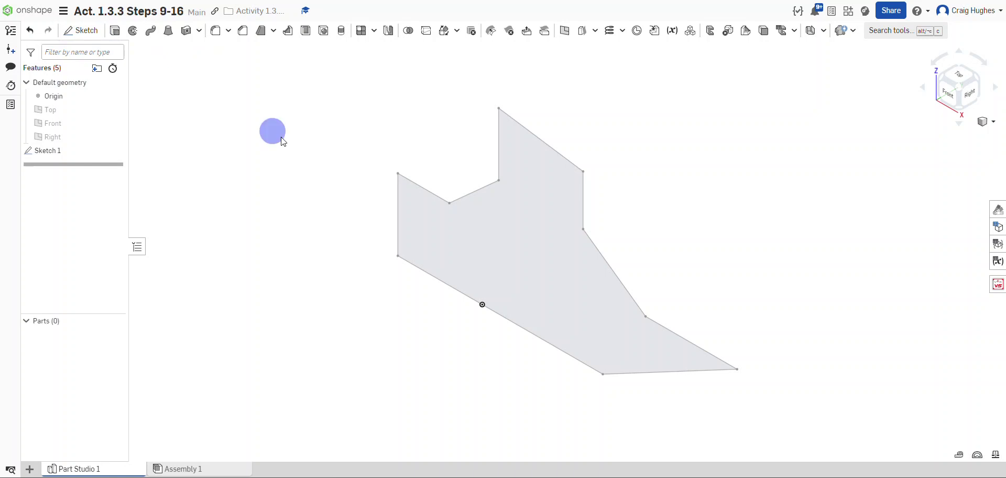
- Open Sketch 1 for editing and view it normal to its sketch plane
{"action": "left_click", "coordinate": [75, 32]}
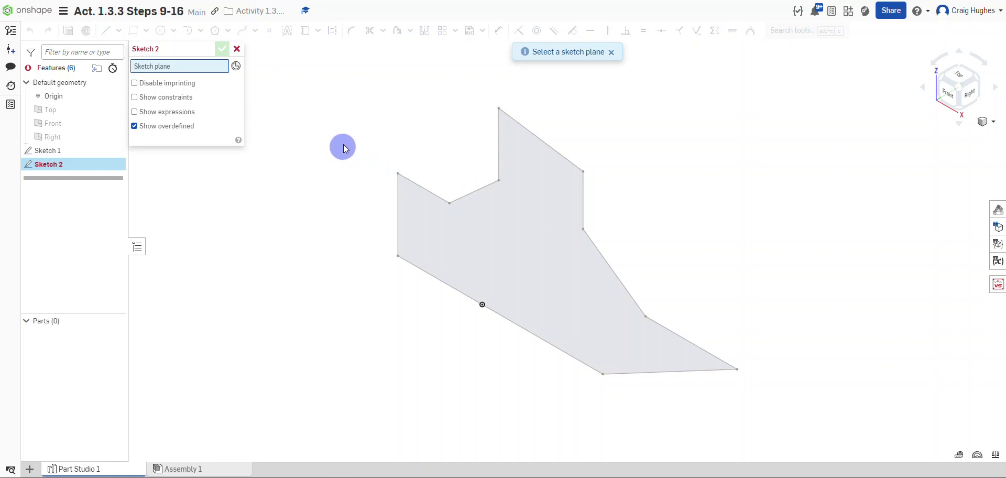
{"action": "left_click", "coordinate": [239, 48]}
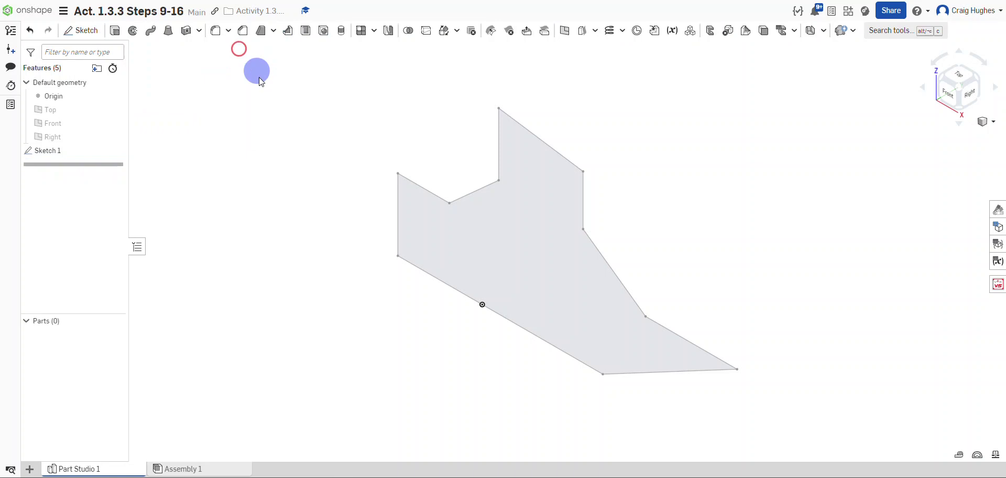
{"action": "right_click", "coordinate": [52, 150]}
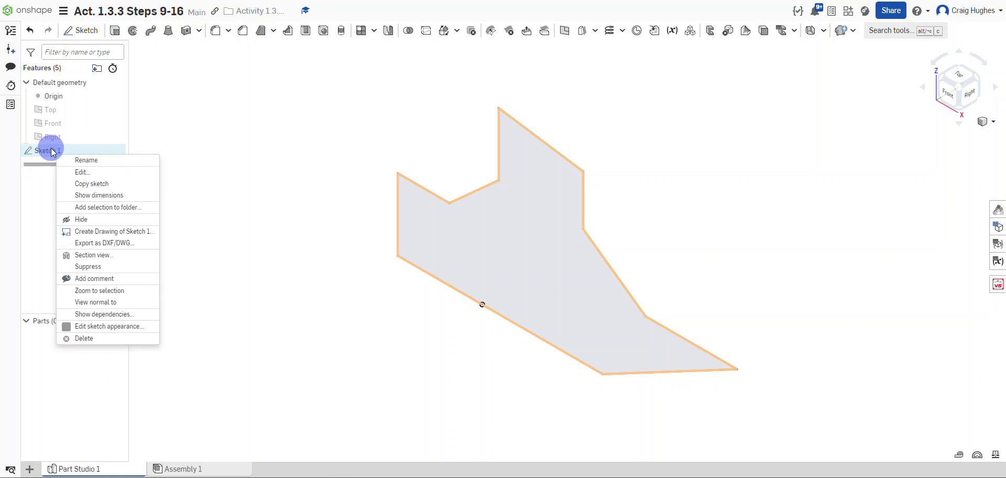
{"action": "left_click", "coordinate": [79, 172]}
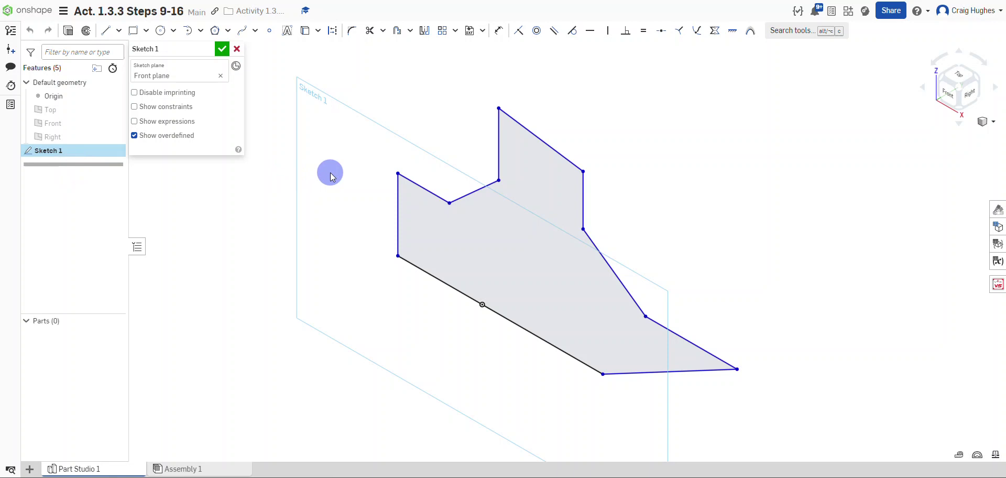
{"action": "key", "text": "n"}
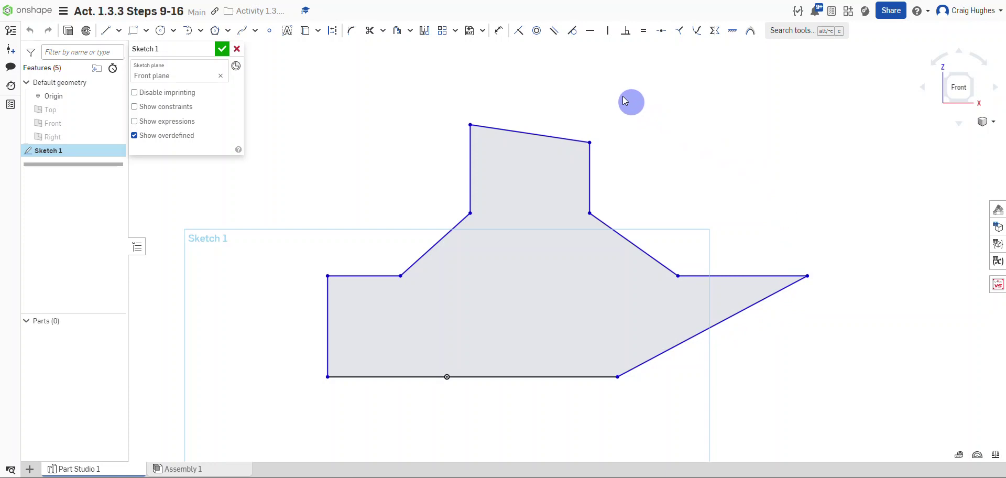
- Apply a parallel constraint between the profile's left vertical edge and the slanted lower-right edge
{"action": "left_click", "coordinate": [554, 31]}
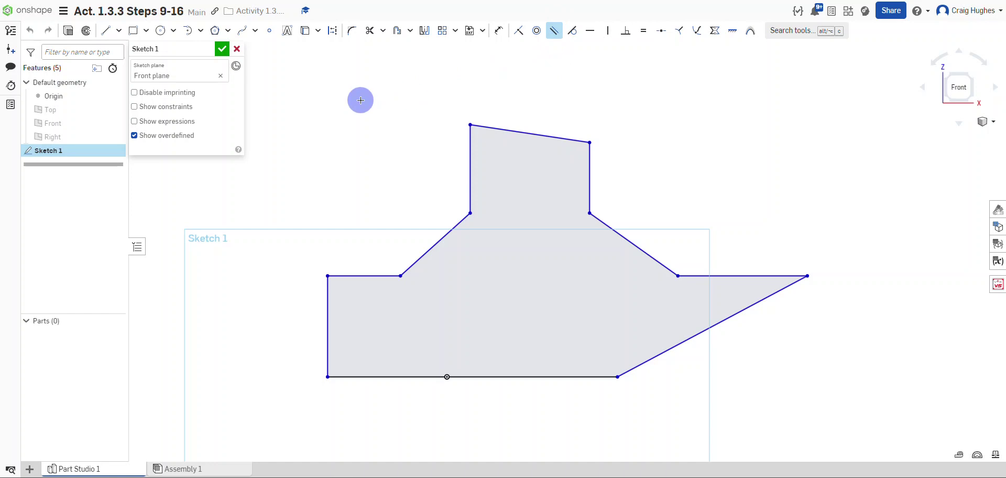
{"action": "left_click", "coordinate": [324, 303]}
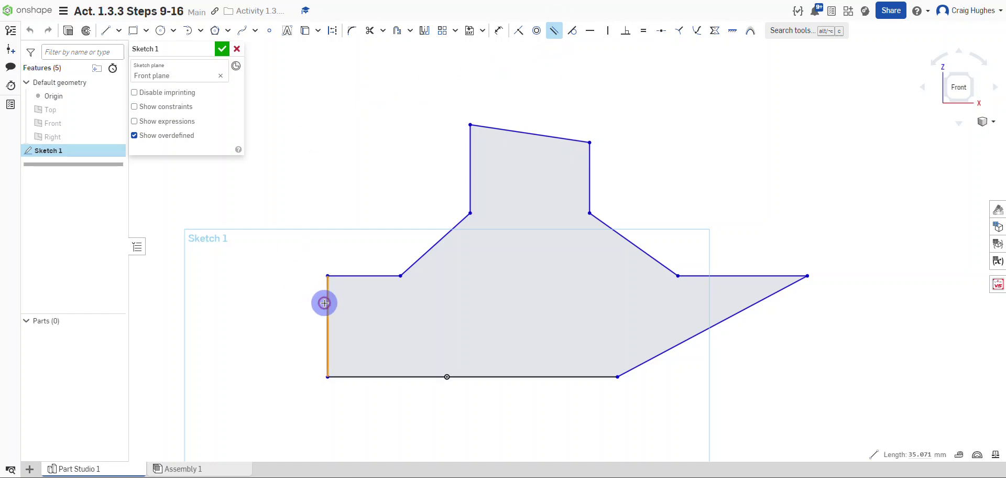
{"action": "left_click", "coordinate": [713, 319]}
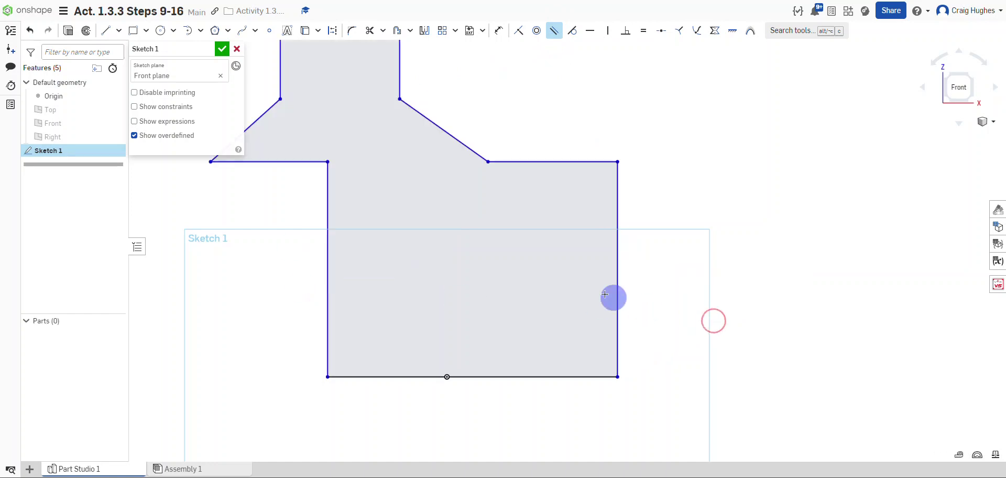
{"action": "key", "text": "f"}
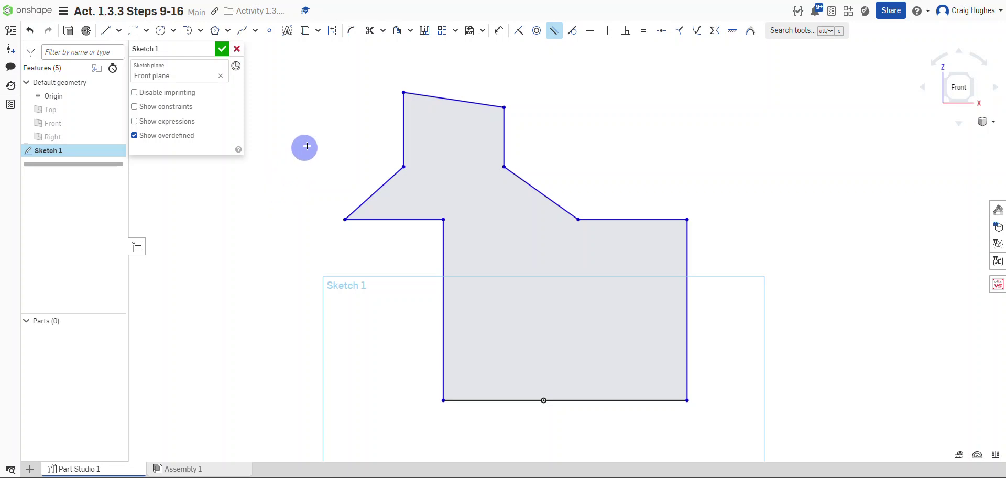
{"action": "right_click", "coordinate": [549, 73]}
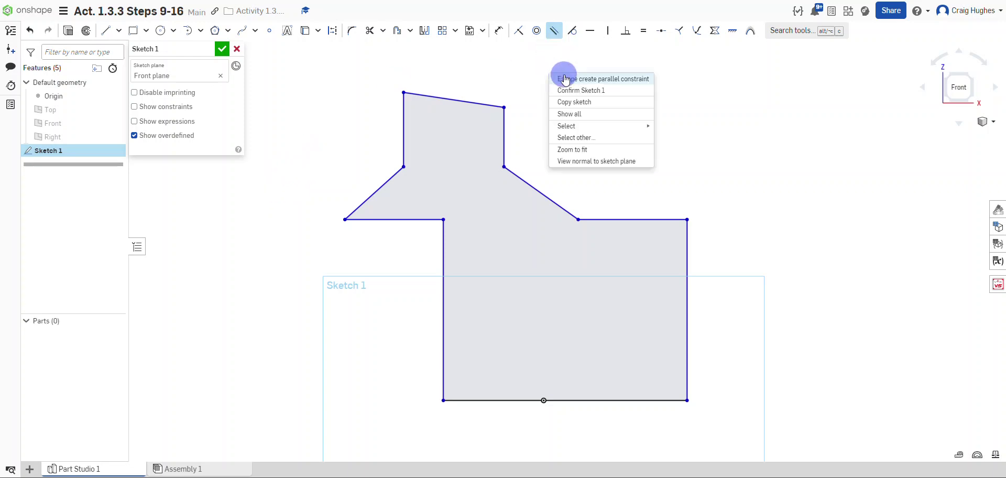
{"action": "left_click", "coordinate": [560, 77]}
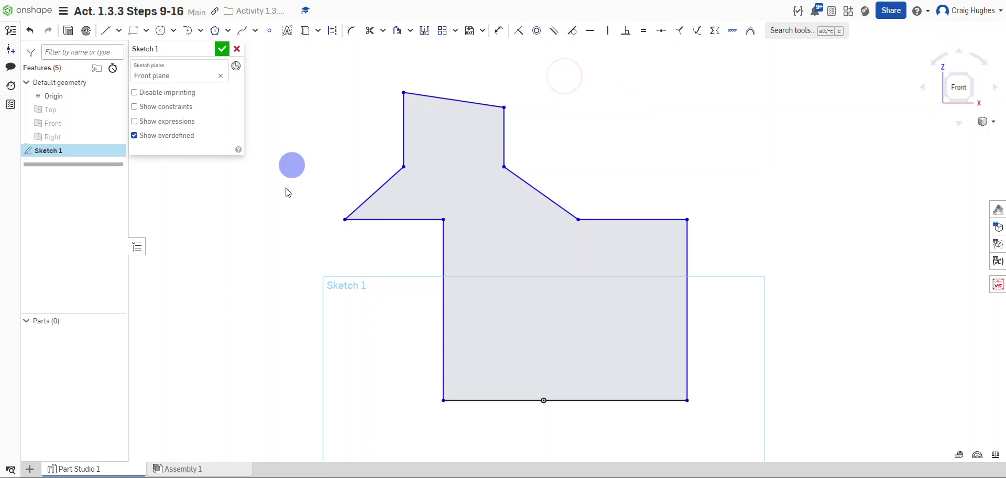
- Reshape the profile's base by moving its left and right side edges outward and lowering the shoulder edges
{"action": "left_click_drag", "start_coordinate": [442, 283], "coordinate": [201, 278]}
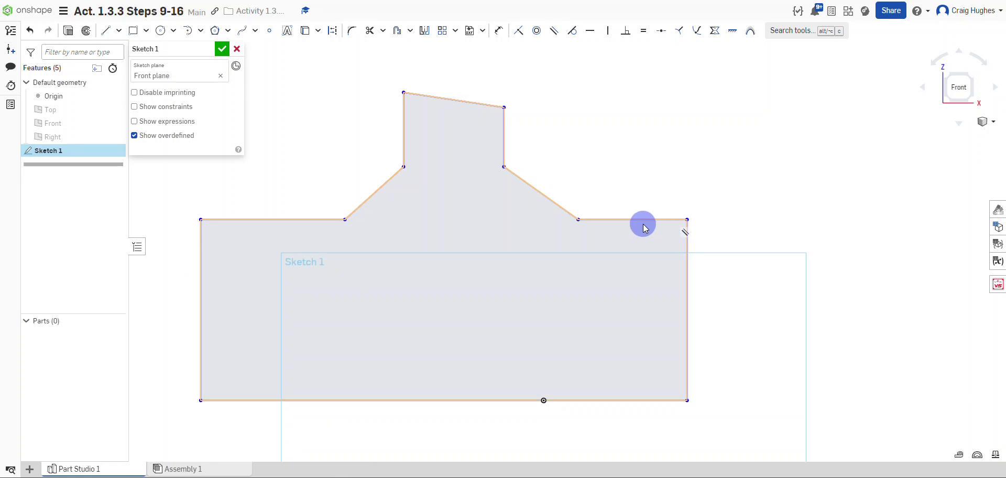
{"action": "mouse_move", "coordinate": [644, 218]}
{"action": "left_mouse_down"}
{"action": "mouse_move", "coordinate": [644, 255]}
{"action": "mouse_move", "coordinate": [655, 258]}
{"action": "left_mouse_up"}
{"action": "left_click_drag", "start_coordinate": [687, 298], "coordinate": [719, 290]}
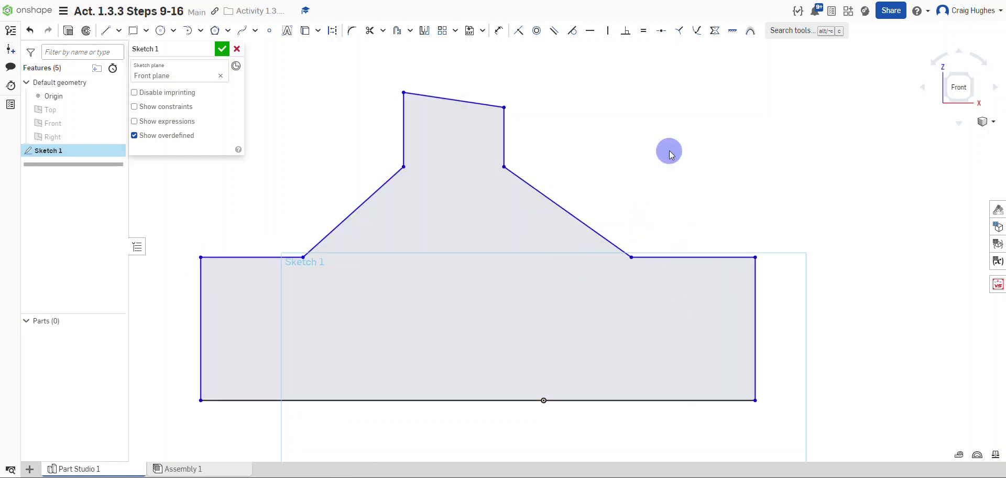
{"action": "left_click", "coordinate": [667, 150]}
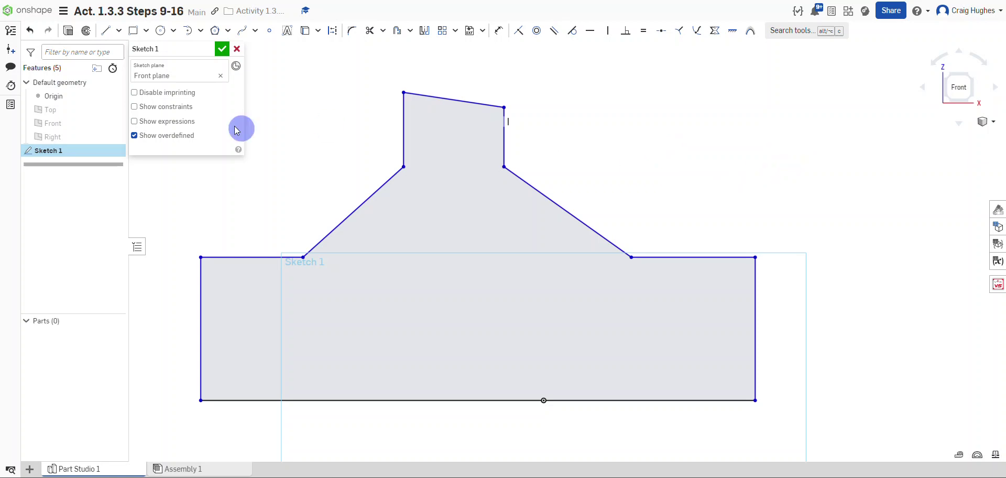
- Show the sketch constraints and make the sloped edge at the profile's top horizontal
{"action": "left_click", "coordinate": [135, 107]}
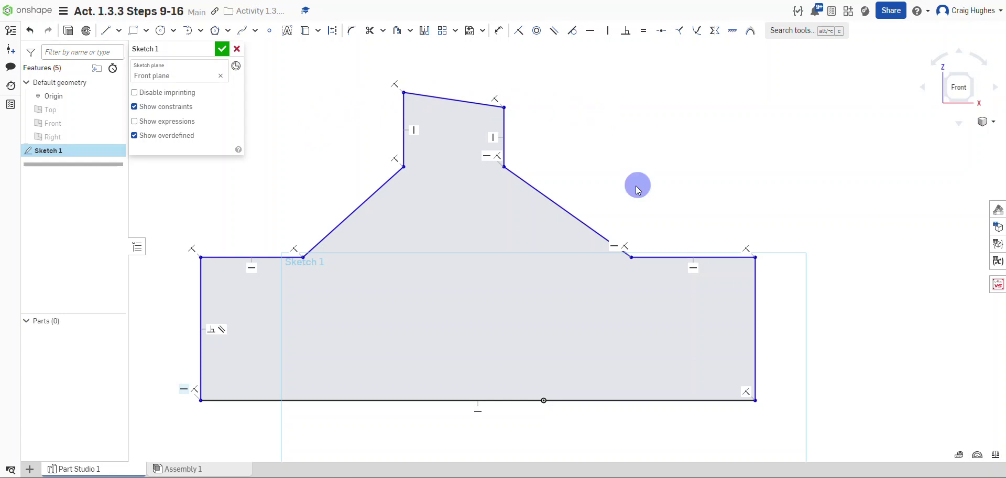
{"action": "key", "text": "ctrl+a"}
{"action": "left_click", "coordinate": [418, 400]}
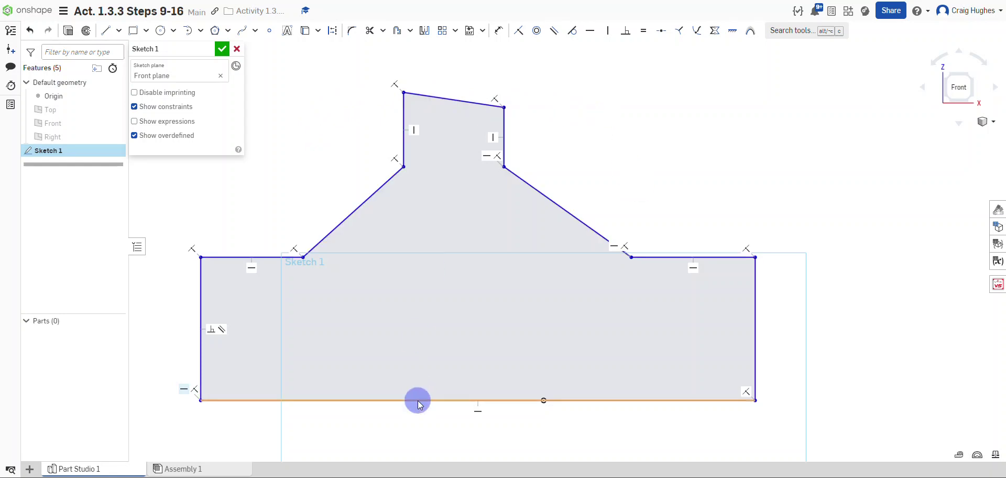
{"action": "left_click", "coordinate": [557, 171]}
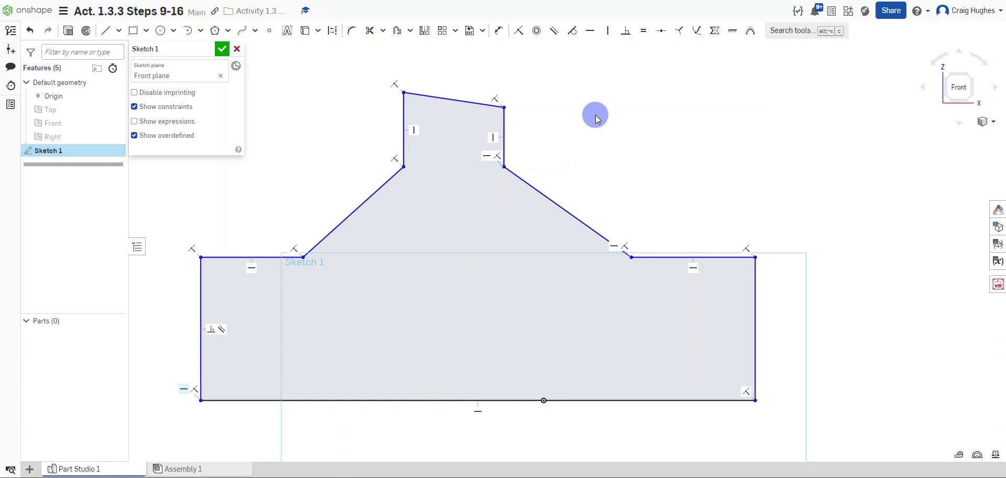
{"action": "left_click", "coordinate": [592, 32]}
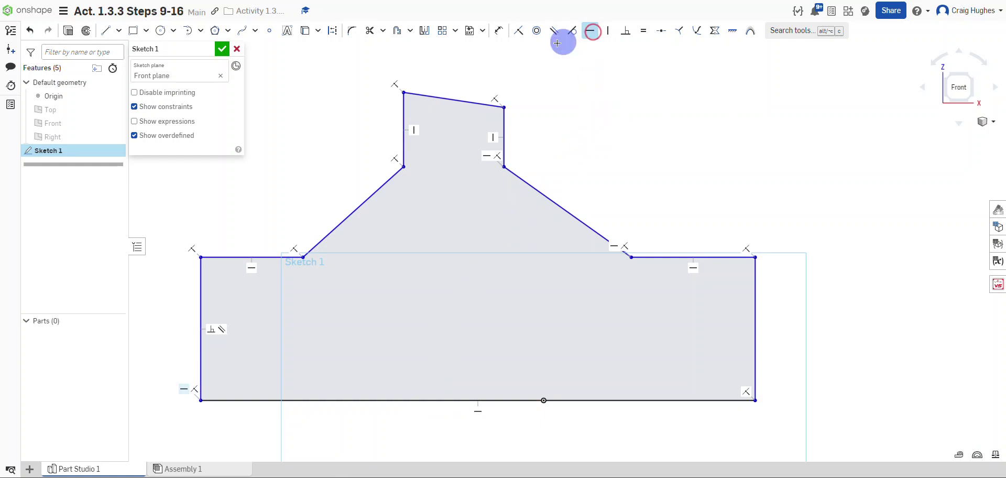
{"action": "left_click", "coordinate": [451, 100]}
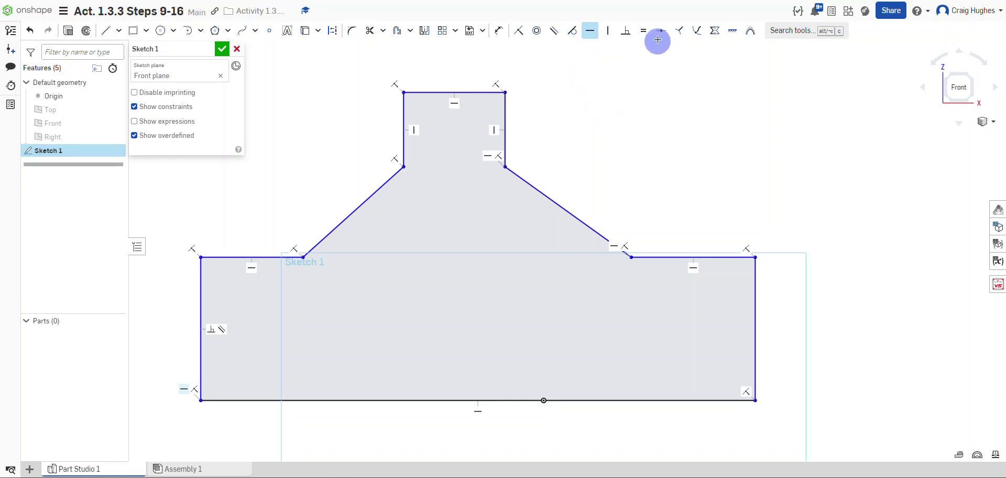
- Apply an equal constraint to the two vertical edges of the profile's upper section
{"action": "left_click", "coordinate": [644, 31]}
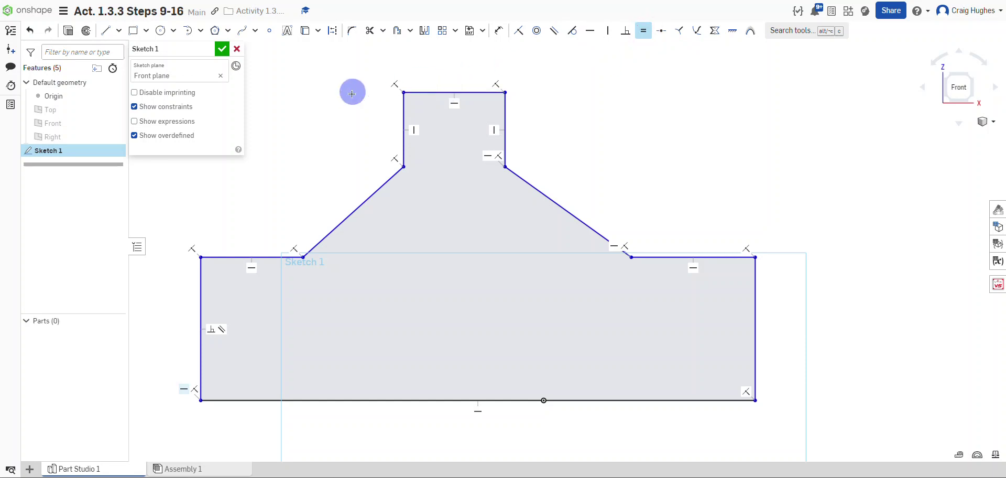
{"action": "left_click", "coordinate": [403, 119]}
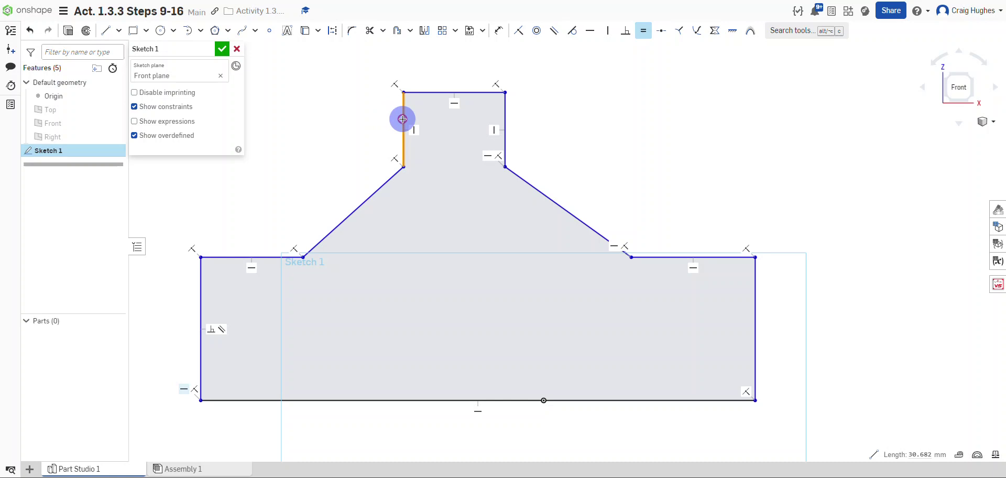
{"action": "left_click", "coordinate": [507, 117]}
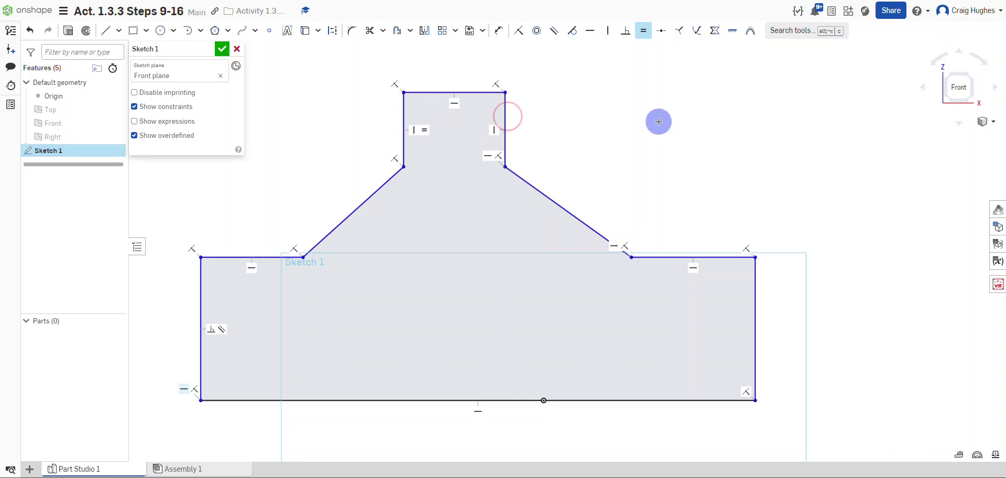
{"action": "right_click", "coordinate": [617, 101]}
{"action": "left_click", "coordinate": [633, 103]}
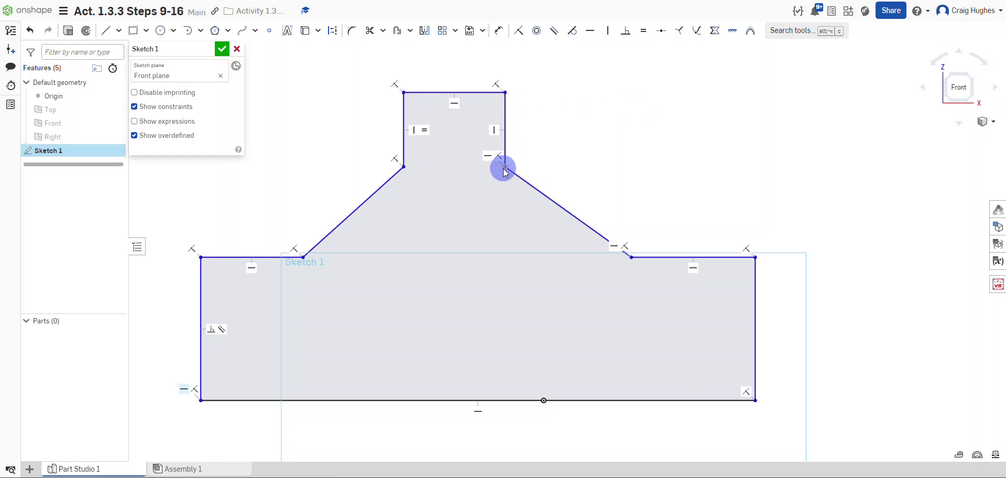
- Reshape the upper section by moving its corners so that it is taller and slightly narrower
{"action": "left_click_drag", "start_coordinate": [504, 167], "coordinate": [520, 199]}
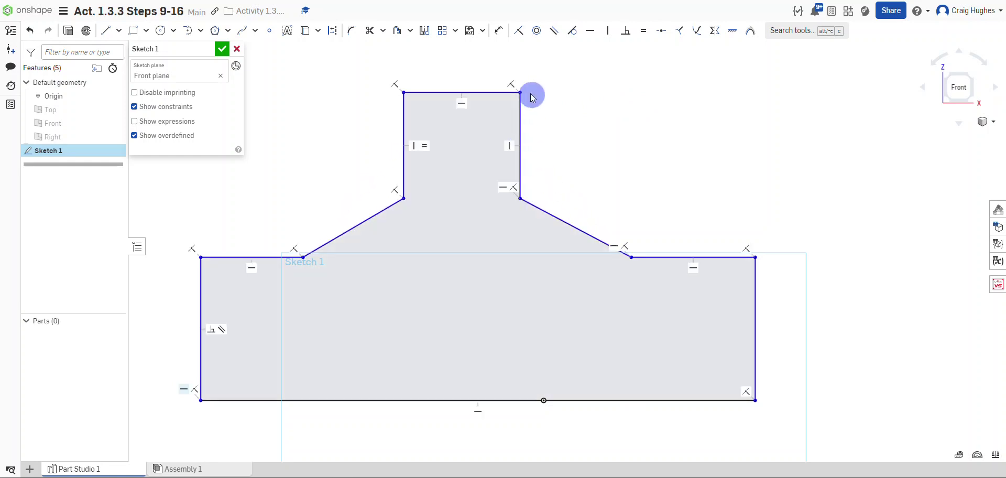
{"action": "mouse_move", "coordinate": [525, 96]}
{"action": "left_mouse_down"}
{"action": "mouse_move", "coordinate": [527, 54]}
{"action": "mouse_move", "coordinate": [518, 92]}
{"action": "left_mouse_up"}
{"action": "left_click_drag", "start_coordinate": [403, 92], "coordinate": [424, 78]}
{"action": "left_click", "coordinate": [694, 143]}
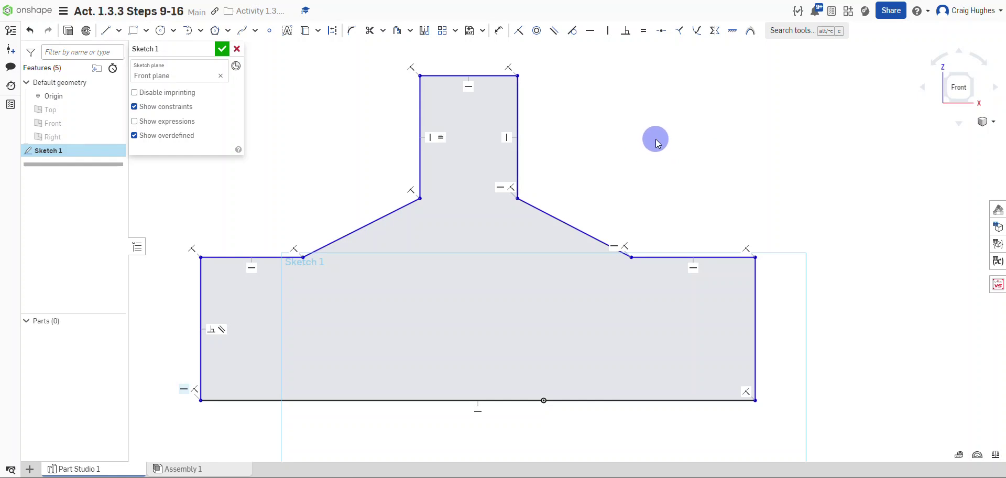
- Delete the horizontal constraint linking the two inner shoulder corners and lower the right shoulder edge independently
{"action": "left_click", "coordinate": [256, 265]}
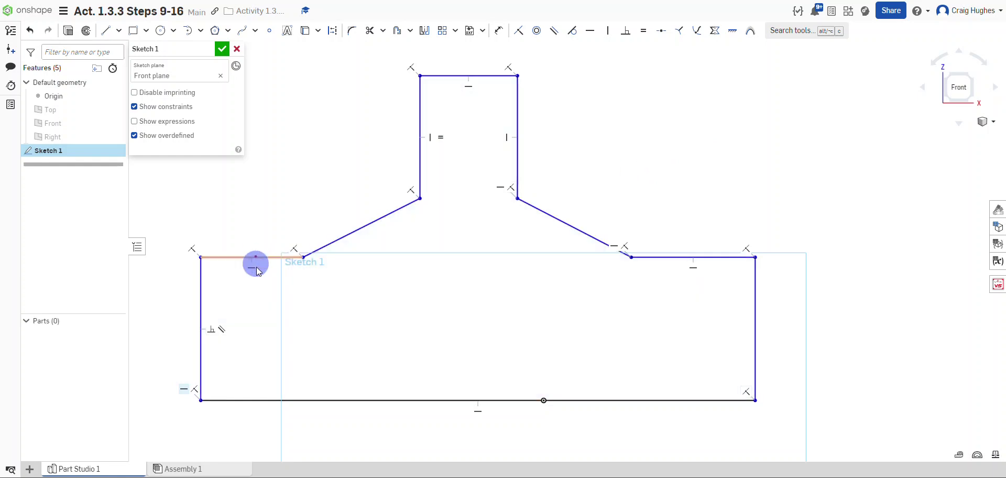
{"action": "mouse_move", "coordinate": [257, 269]}
{"action": "left_mouse_down"}
{"action": "mouse_move", "coordinate": [256, 252]}
{"action": "mouse_move", "coordinate": [261, 287]}
{"action": "mouse_move", "coordinate": [263, 251]}
{"action": "mouse_move", "coordinate": [267, 274]}
{"action": "mouse_move", "coordinate": [272, 255]}
{"action": "left_mouse_up"}
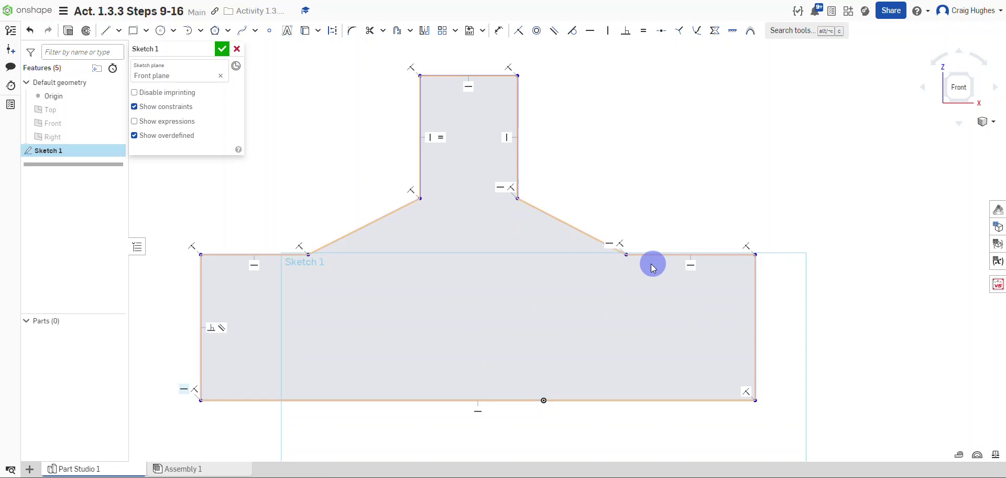
{"action": "left_click", "coordinate": [609, 242]}
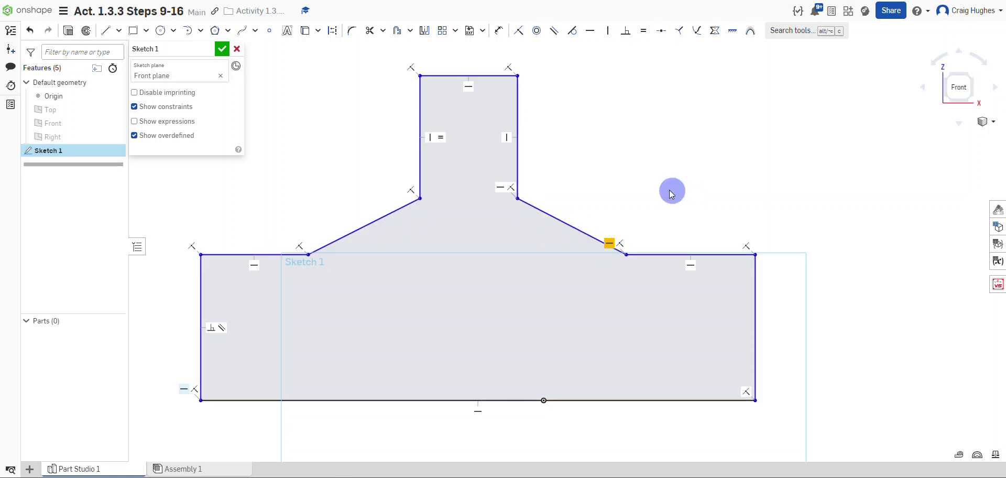
{"action": "key", "text": "Delete"}
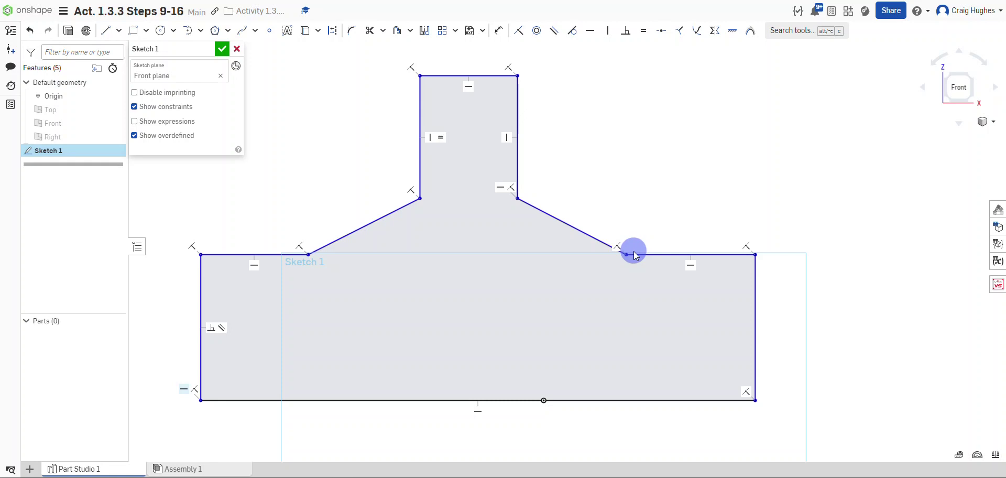
{"action": "left_click_drag", "start_coordinate": [652, 255], "coordinate": [654, 288]}
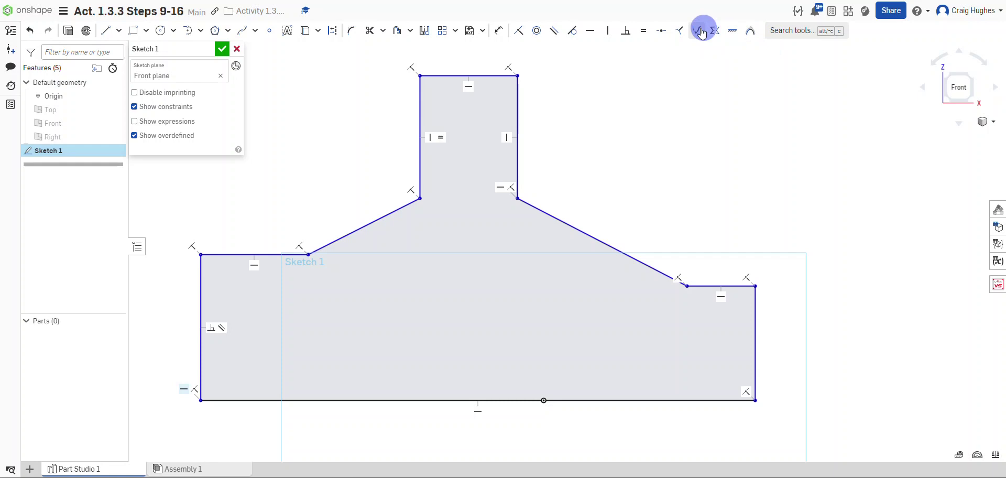
- Align the inner corners of the left and right shoulders with a horizontal constraint and test it by moving the left shoulder
{"action": "left_click", "coordinate": [590, 31]}
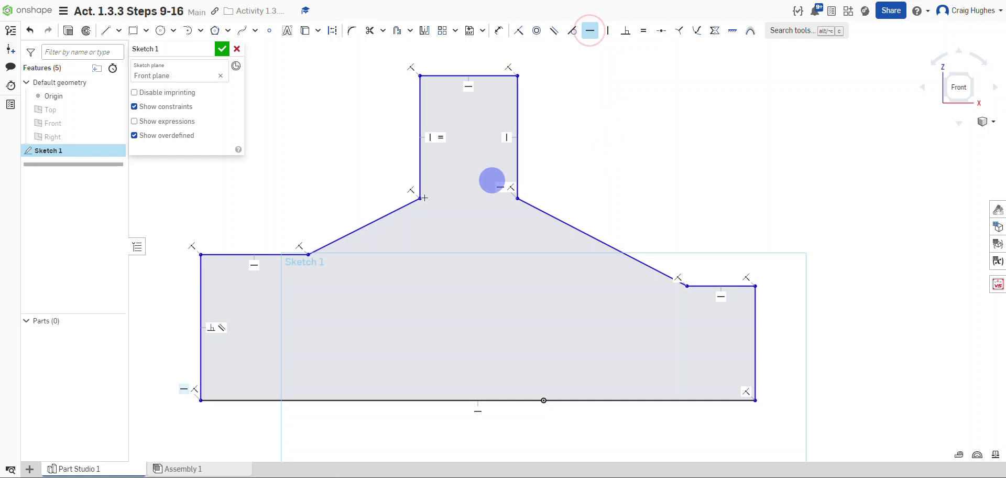
{"action": "left_click", "coordinate": [308, 255]}
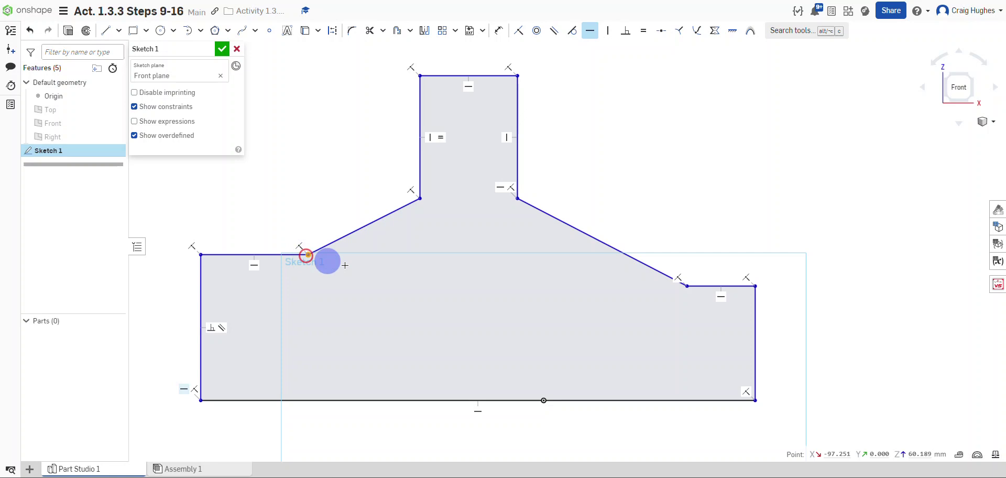
{"action": "left_click", "coordinate": [686, 289]}
{"action": "right_click", "coordinate": [631, 142]}
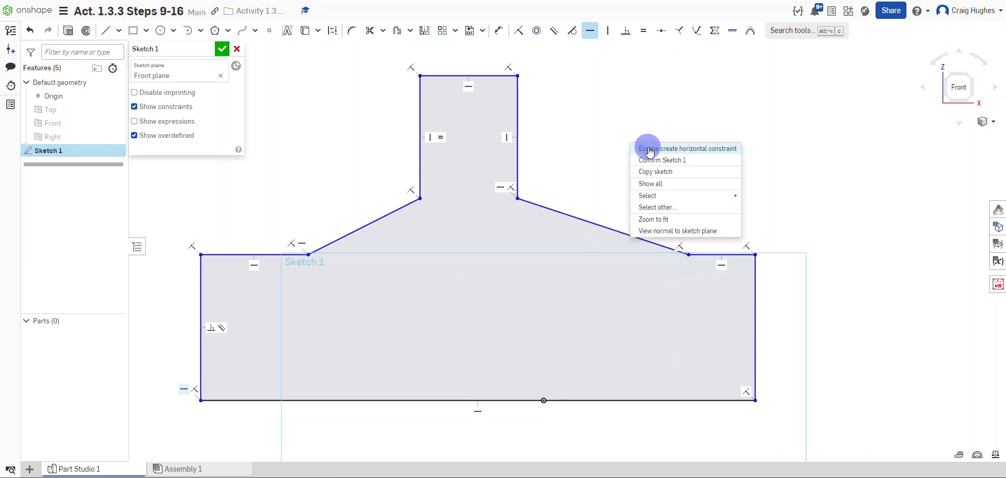
{"action": "left_click", "coordinate": [650, 149]}
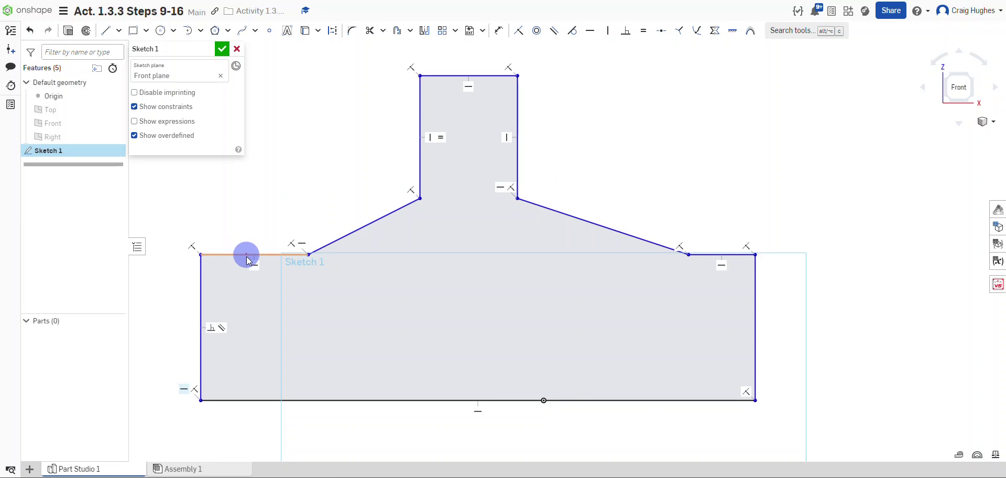
{"action": "mouse_move", "coordinate": [248, 260]}
{"action": "left_mouse_down"}
{"action": "mouse_move", "coordinate": [248, 305]}
{"action": "mouse_move", "coordinate": [250, 257]}
{"action": "left_mouse_up"}
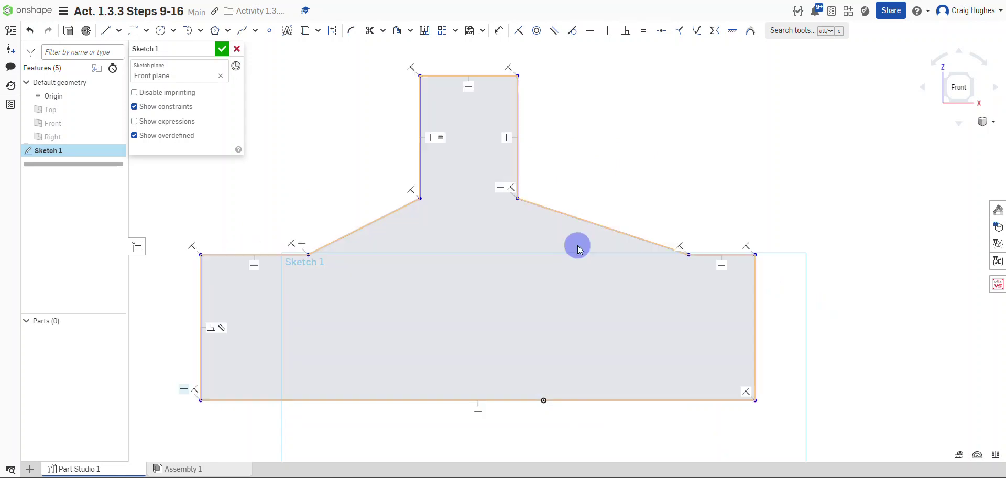
- Raise both shoulders together by moving the right shoulder edge upward, and hide the sketch's constraint symbols
{"action": "mouse_move", "coordinate": [702, 256]}
{"action": "left_mouse_down"}
{"action": "mouse_move", "coordinate": [700, 299]}
{"action": "mouse_move", "coordinate": [716, 348]}
{"action": "mouse_move", "coordinate": [700, 292]}
{"action": "mouse_move", "coordinate": [664, 241]}
{"action": "left_mouse_up"}
{"action": "left_click", "coordinate": [692, 144]}
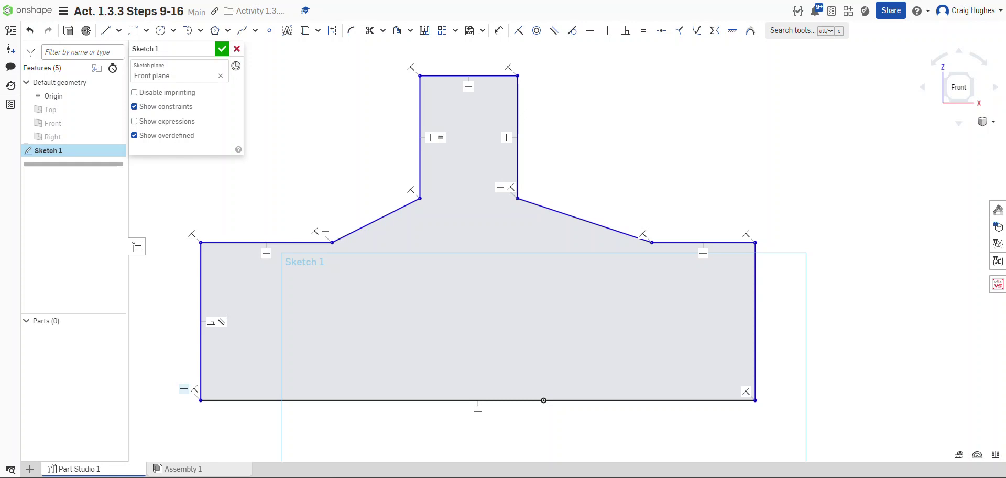
{"action": "left_click", "coordinate": [461, 166]}
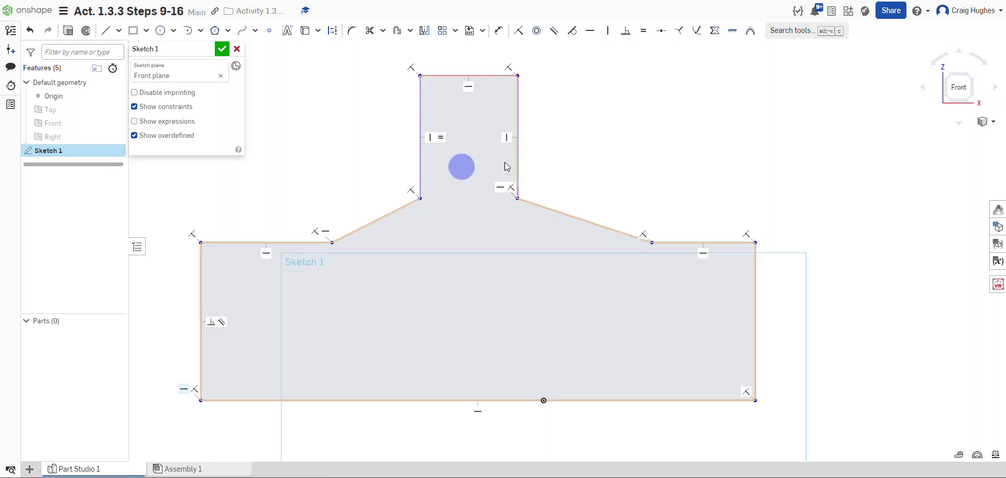
{"action": "left_click", "coordinate": [620, 136]}
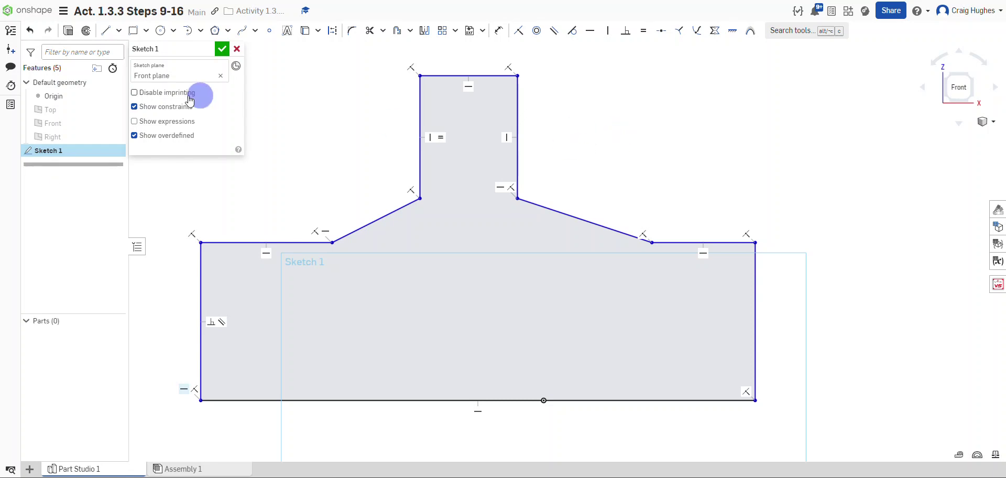
{"action": "left_click", "coordinate": [134, 107]}
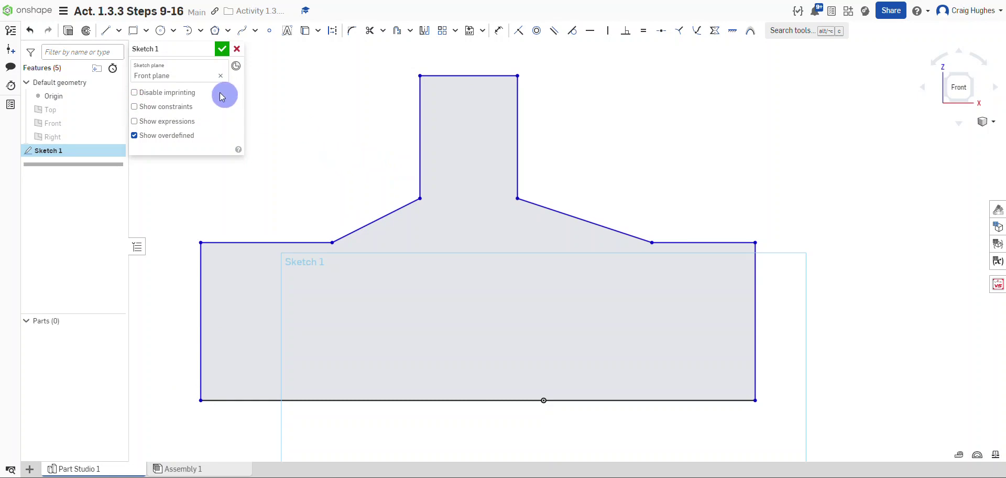
- Draw a line about 134 mm long from the midpoint of the profile's top edge down to its bottom edge
{"action": "left_click", "coordinate": [107, 32]}
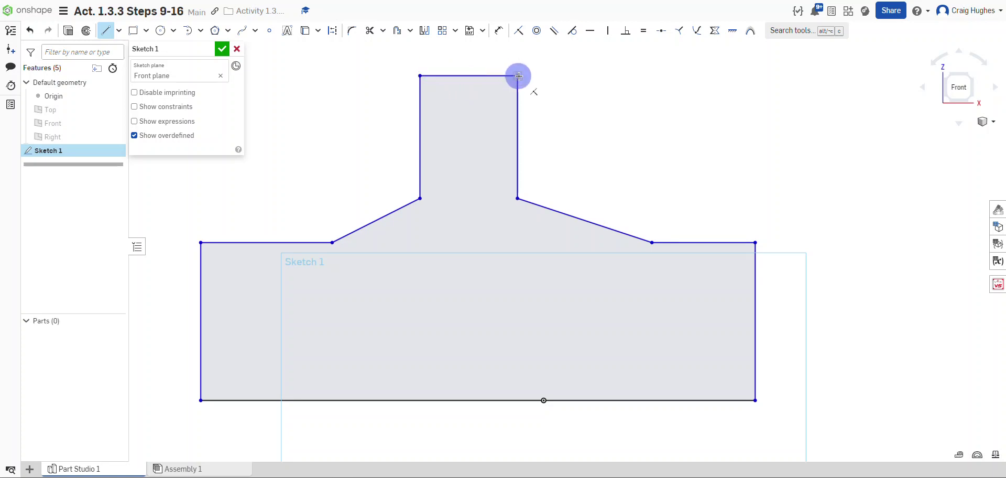
{"action": "left_click", "coordinate": [469, 75]}
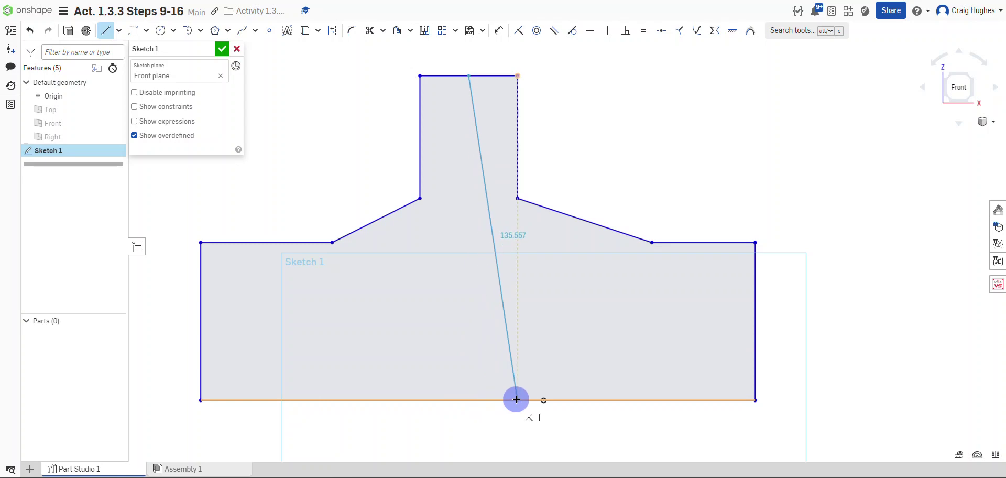
{"action": "scroll", "coordinate": [474, 364], "scroll_direction": "up", "scroll_amount": 2}
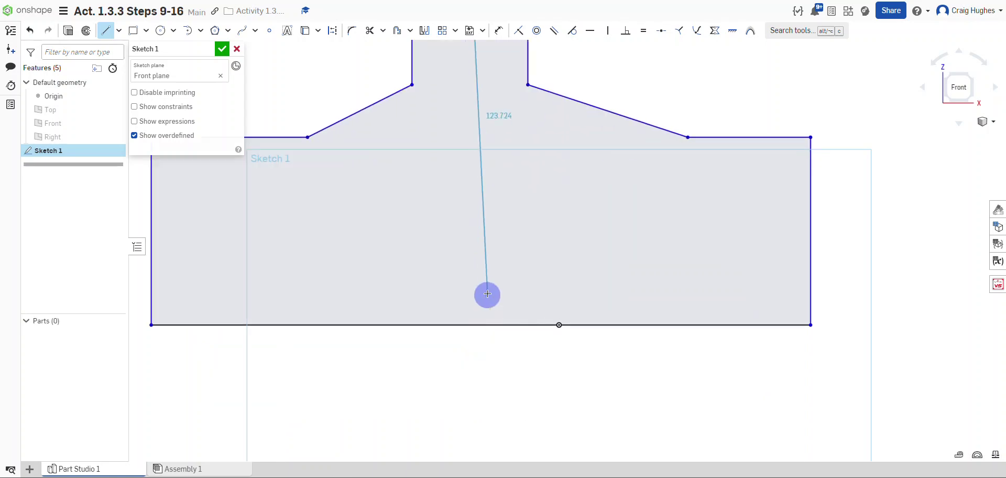
{"action": "scroll", "coordinate": [491, 330], "scroll_direction": "down", "scroll_amount": 2}
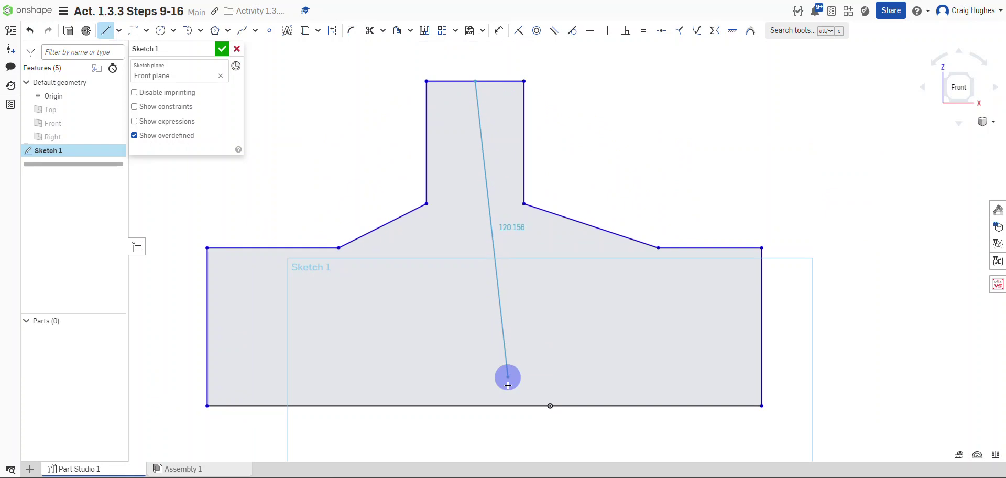
{"action": "left_click", "coordinate": [485, 405]}
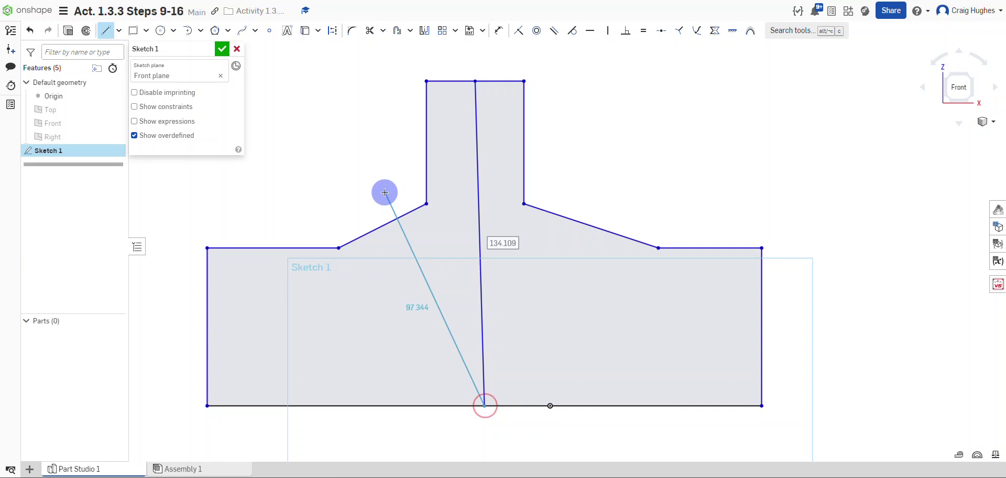
{"action": "right_click", "coordinate": [351, 166]}
{"action": "left_click", "coordinate": [361, 172]}
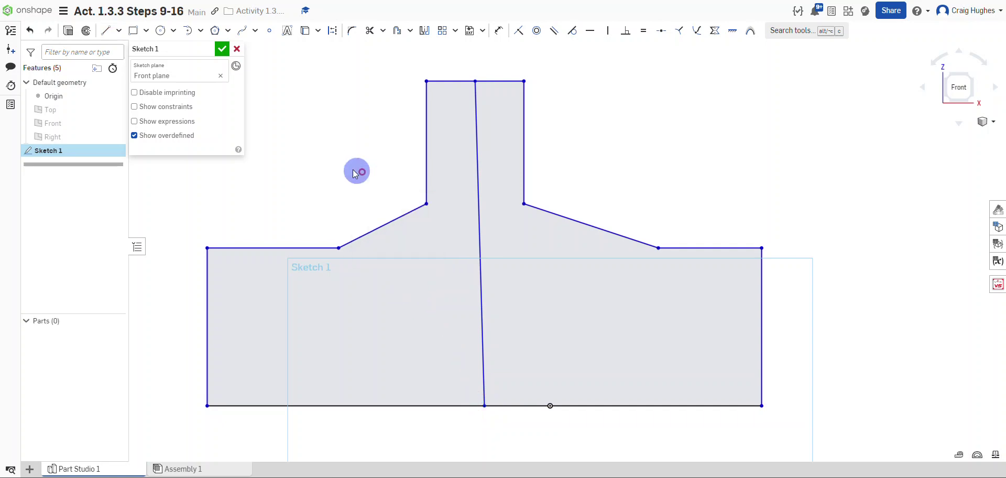
- Convert the line running from the top edge to the bottom edge into construction geometry
{"action": "left_click", "coordinate": [477, 147]}
{"action": "right_click", "coordinate": [477, 146]}
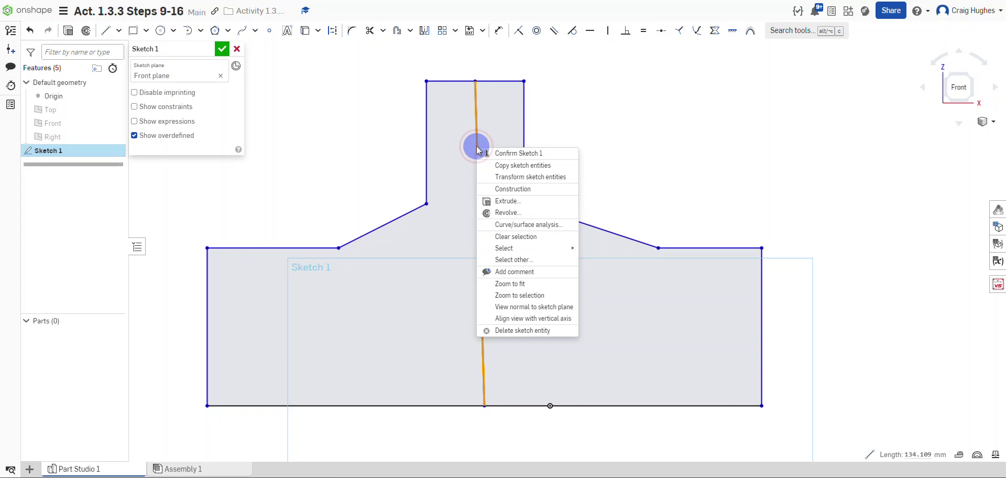
{"action": "left_click", "coordinate": [493, 190]}
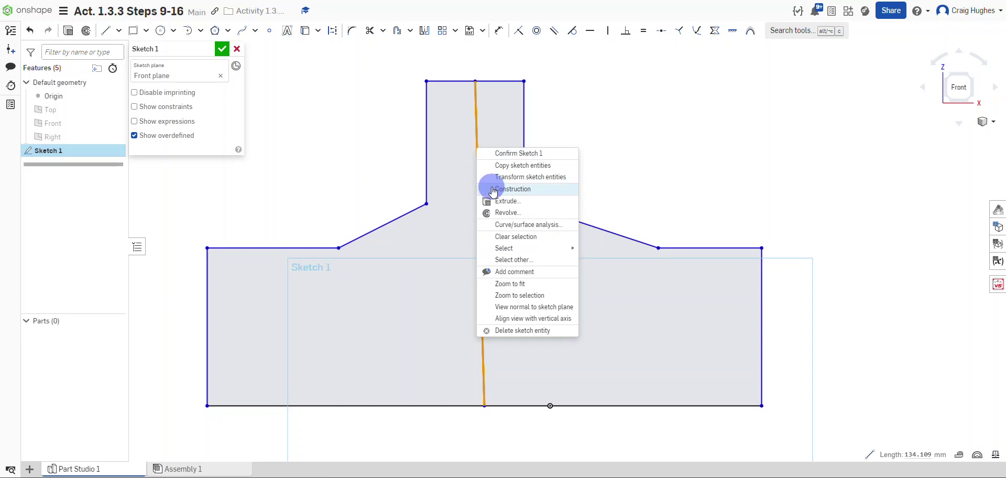
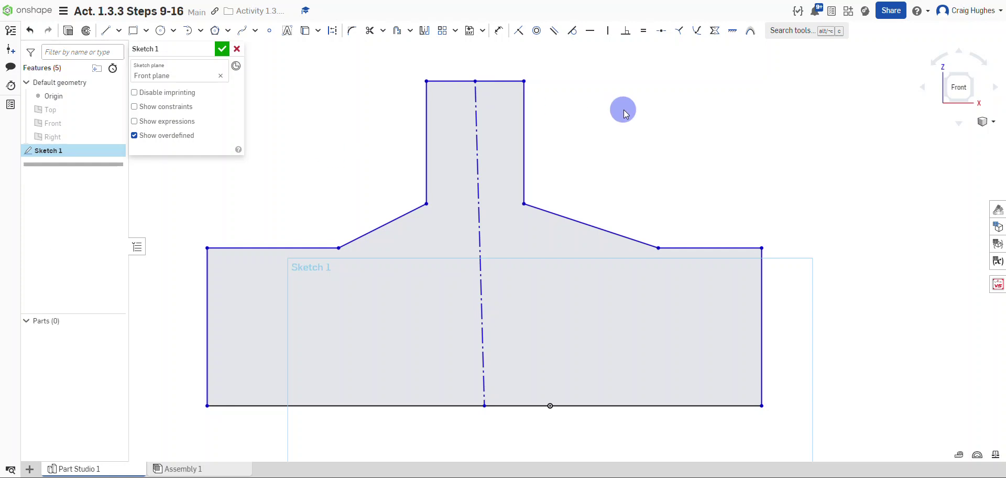
- Centre the profile's bottom edge on the origin with a midpoint constraint
{"action": "left_click", "coordinate": [661, 31]}
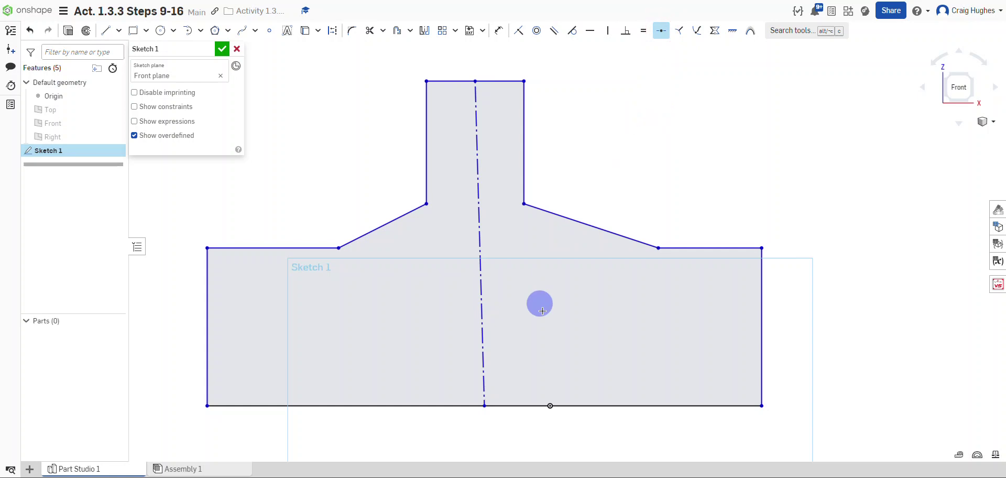
{"action": "left_click", "coordinate": [600, 405]}
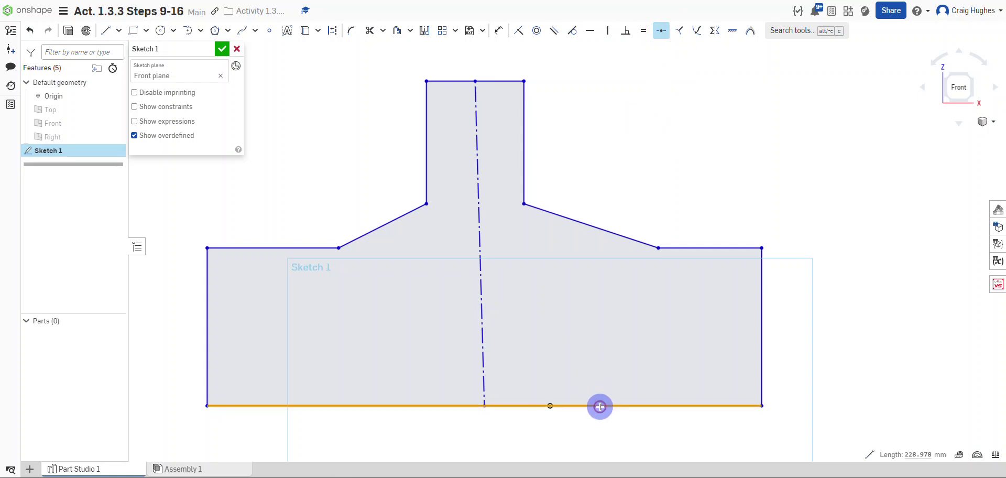
{"action": "left_click", "coordinate": [550, 405]}
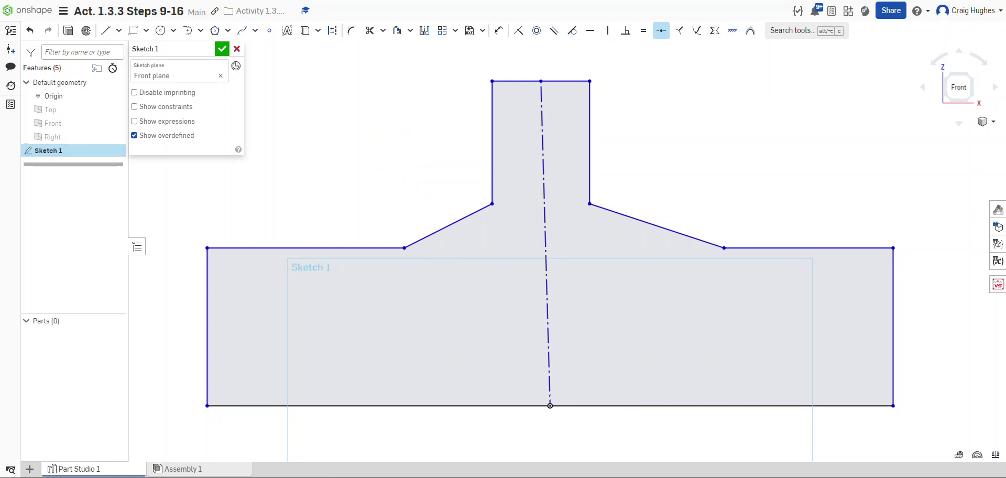
- Apply a vertical constraint to the construction line through the profile's centre
{"action": "left_click", "coordinate": [543, 195]}
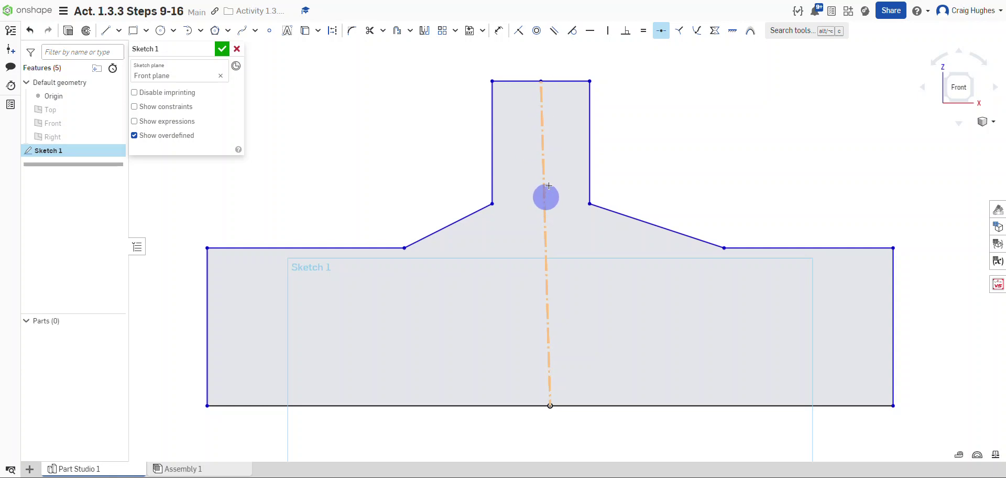
{"action": "left_click", "coordinate": [607, 32]}
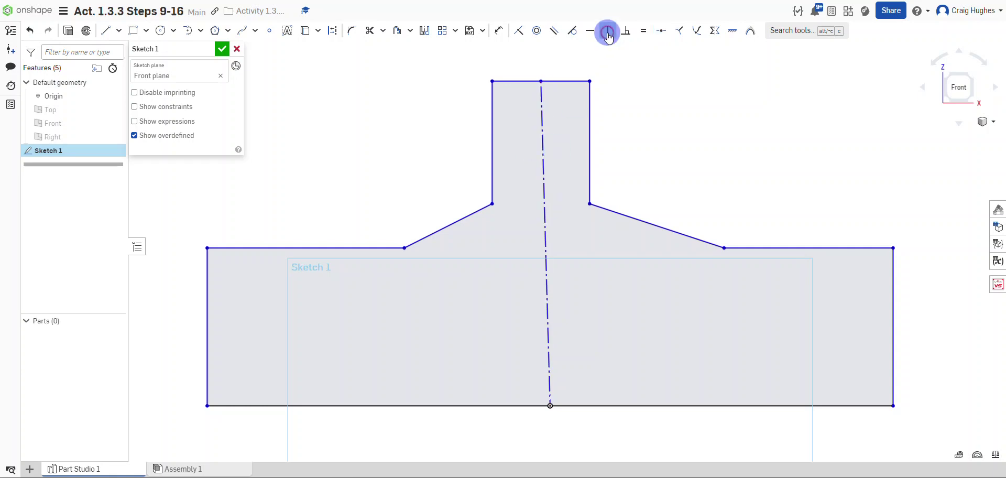
{"action": "left_click", "coordinate": [540, 128]}
{"action": "right_click", "coordinate": [385, 126]}
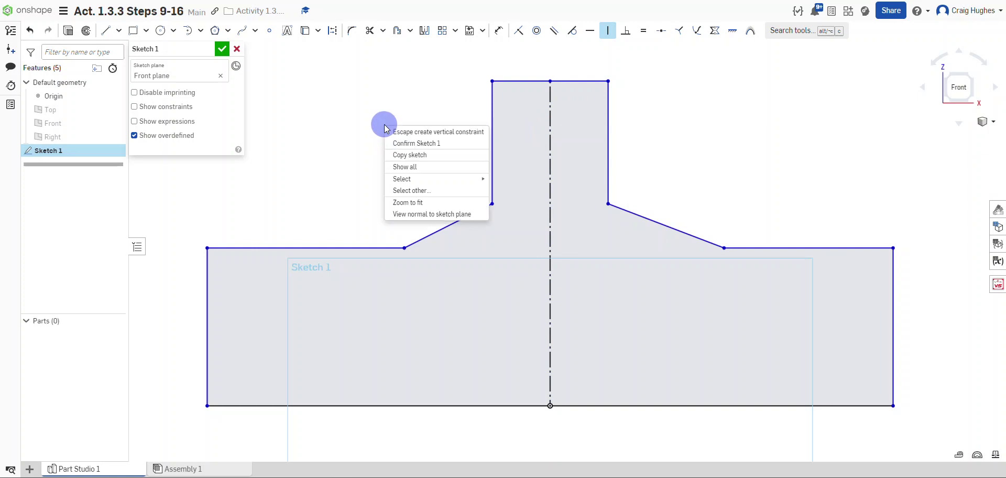
{"action": "left_click", "coordinate": [398, 132]}
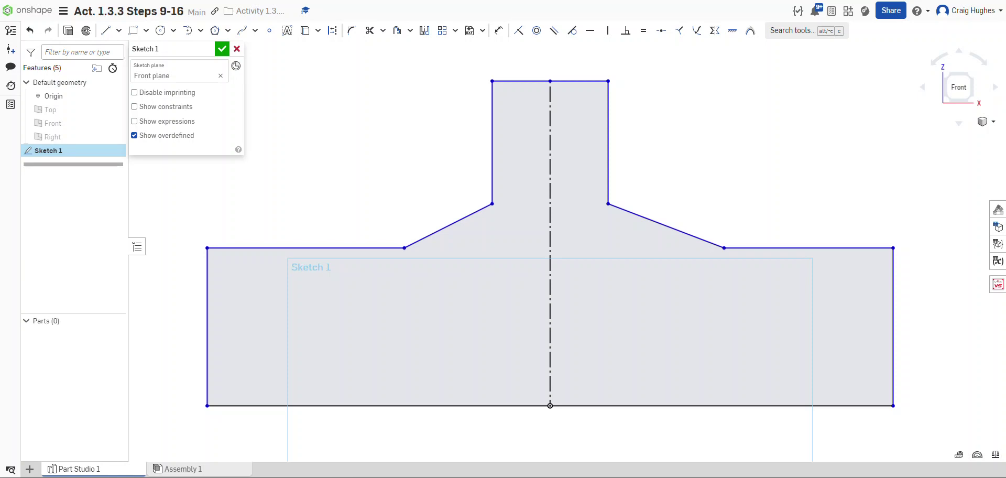
- Draw a horizontal line about 114 mm long from the left edge's midpoint towards the vertical centreline
{"action": "left_click", "coordinate": [103, 29]}
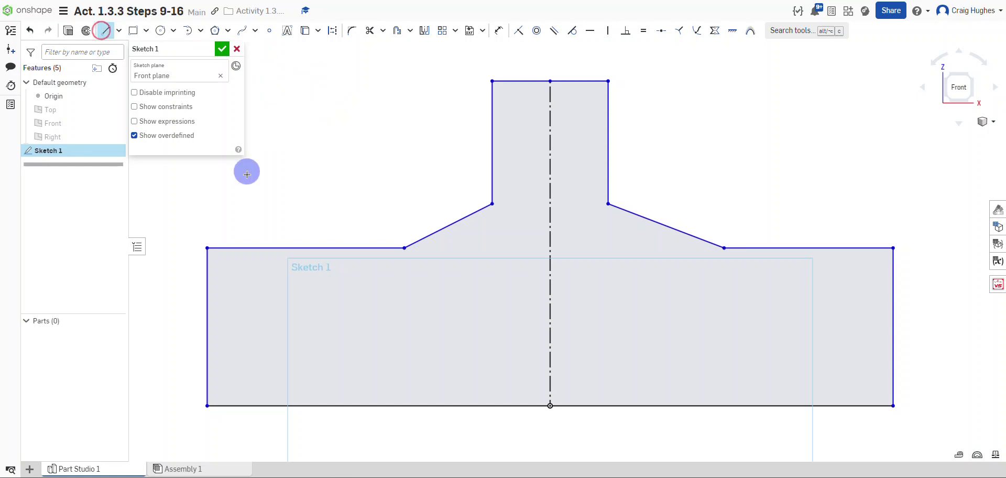
{"action": "left_click", "coordinate": [207, 327]}
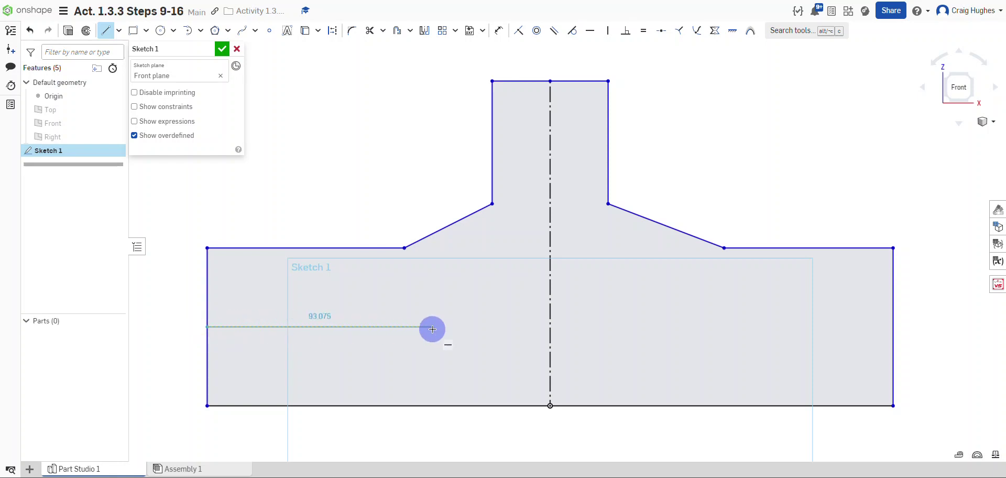
{"action": "left_click", "coordinate": [478, 328]}
{"action": "right_click", "coordinate": [447, 291]}
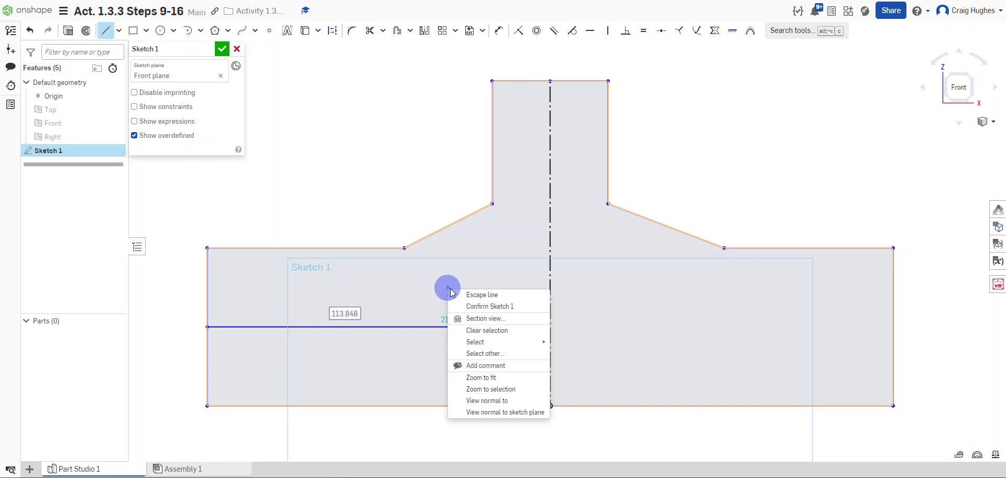
{"action": "left_click", "coordinate": [460, 294]}
- Convert the horizontal line from the left edge into construction geometry
{"action": "left_click", "coordinate": [425, 327]}
{"action": "right_click", "coordinate": [427, 327]}
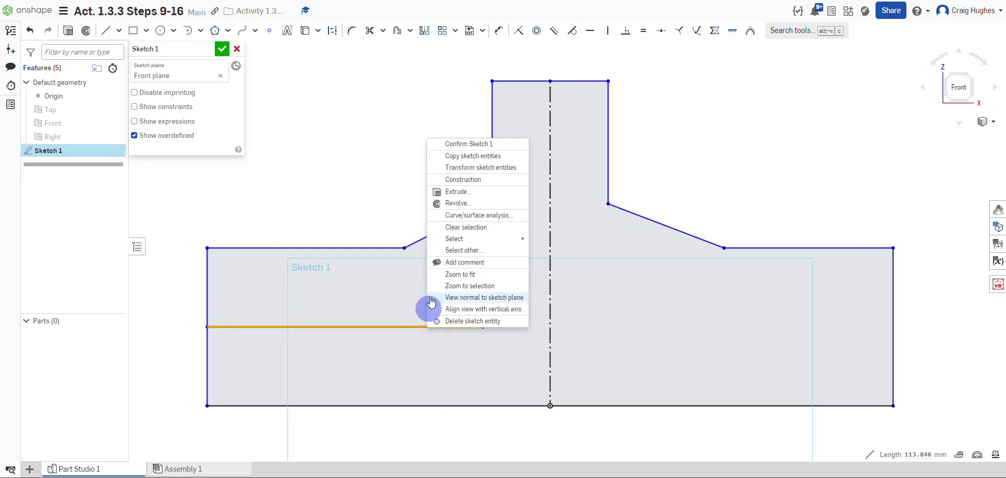
{"action": "left_click", "coordinate": [460, 184]}
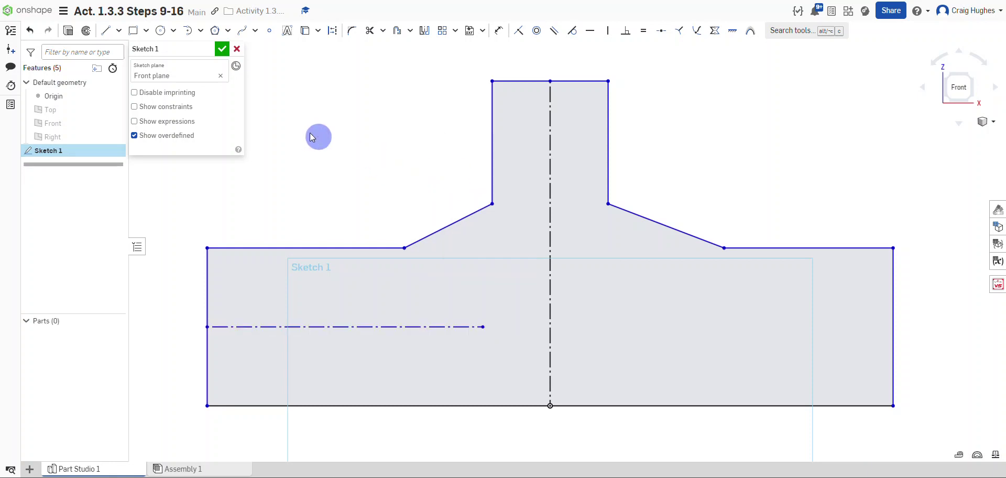
- Draw a circle about 18 mm in diameter above the horizontal construction line, directly below the left shoulder's inner corner
{"action": "left_click", "coordinate": [161, 31]}
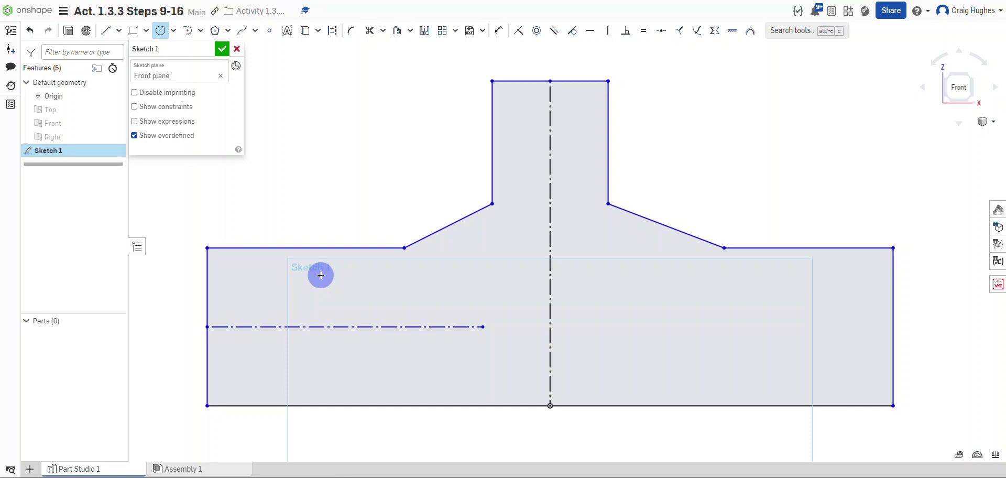
{"action": "left_click", "coordinate": [406, 289]}
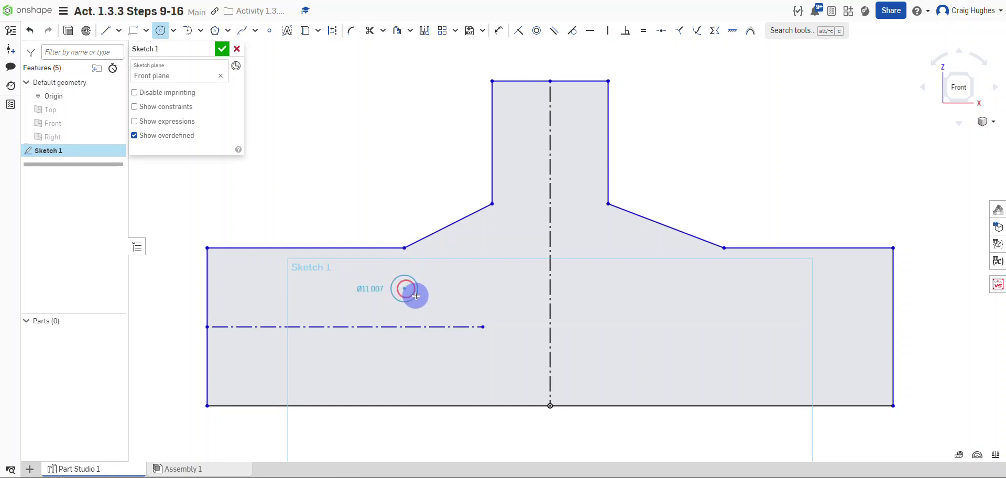
{"action": "left_click", "coordinate": [422, 300]}
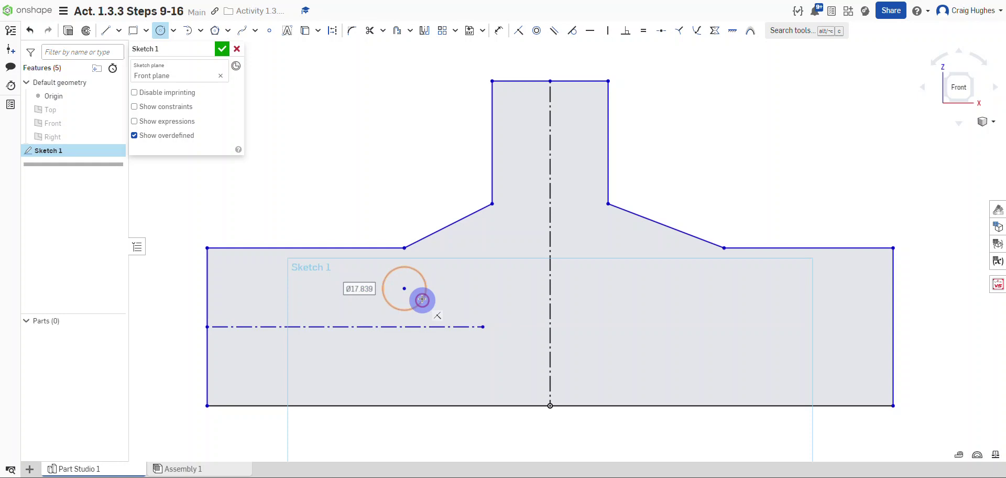
{"action": "right_click", "coordinate": [384, 170]}
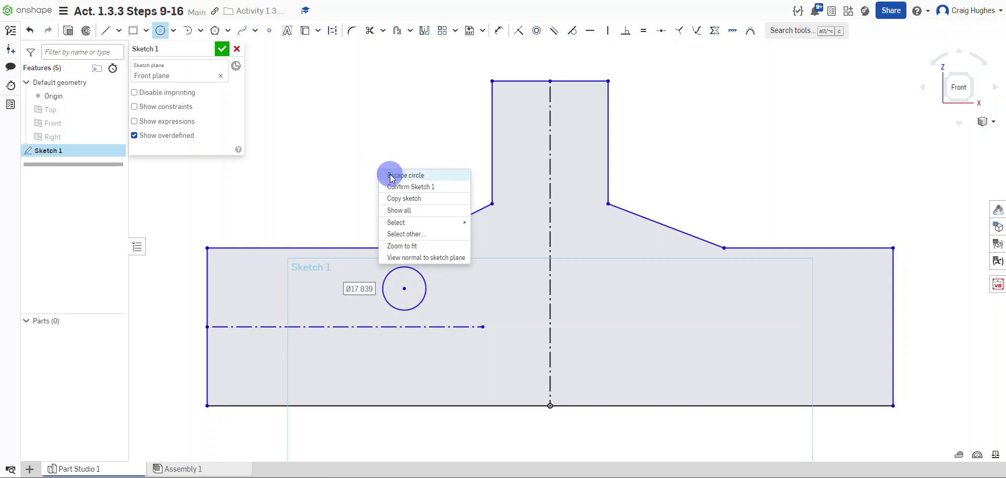
{"action": "left_click", "coordinate": [388, 175]}
- Delete the vertical constraint linking the circle's centre to the left shoulder's inner corner and move the circle left independently
{"action": "mouse_move", "coordinate": [404, 294]}
{"action": "left_mouse_down"}
{"action": "mouse_move", "coordinate": [366, 292]}
{"action": "mouse_move", "coordinate": [411, 295]}
{"action": "left_mouse_up"}
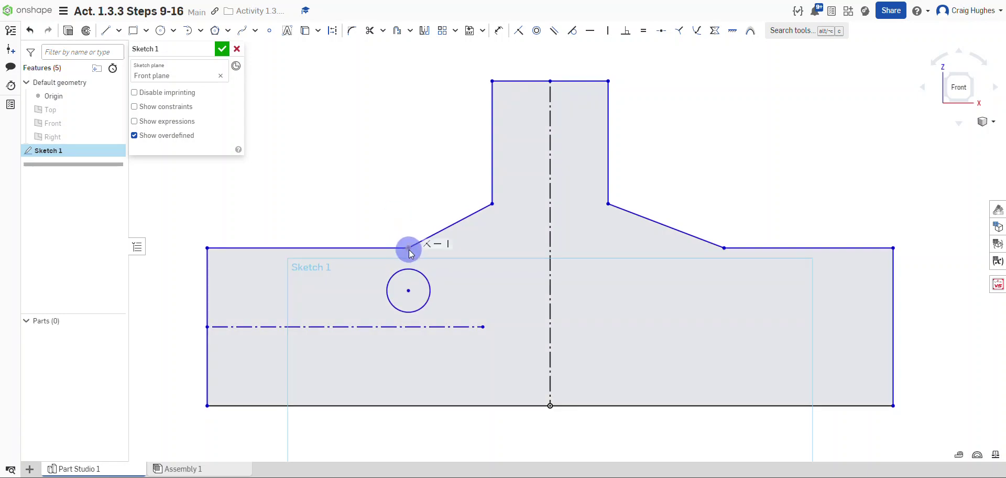
{"action": "left_click", "coordinate": [449, 244]}
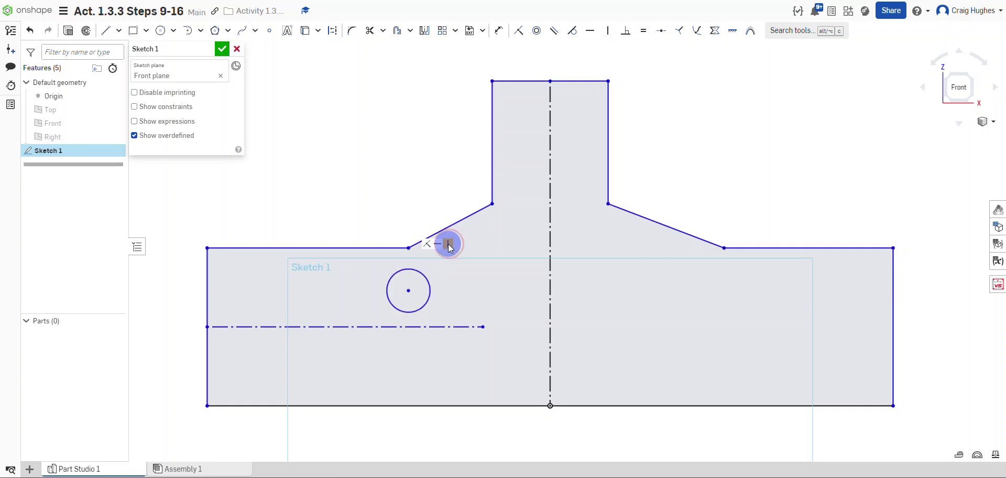
{"action": "mouse_move", "coordinate": [407, 288]}
{"action": "left_mouse_down"}
{"action": "mouse_move", "coordinate": [360, 292]}
{"action": "mouse_move", "coordinate": [395, 287]}
{"action": "mouse_move", "coordinate": [385, 294]}
{"action": "left_mouse_up"}
{"action": "left_click", "coordinate": [379, 192]}
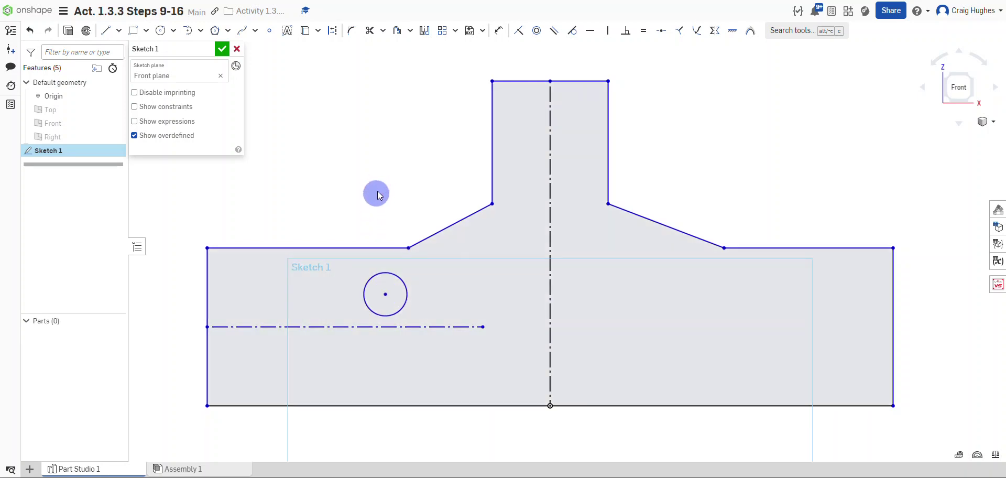
- Align the circle's centre with the left shoulder's inner corner using a vertical constraint and test it by moving the circle
{"action": "left_click", "coordinate": [607, 33]}
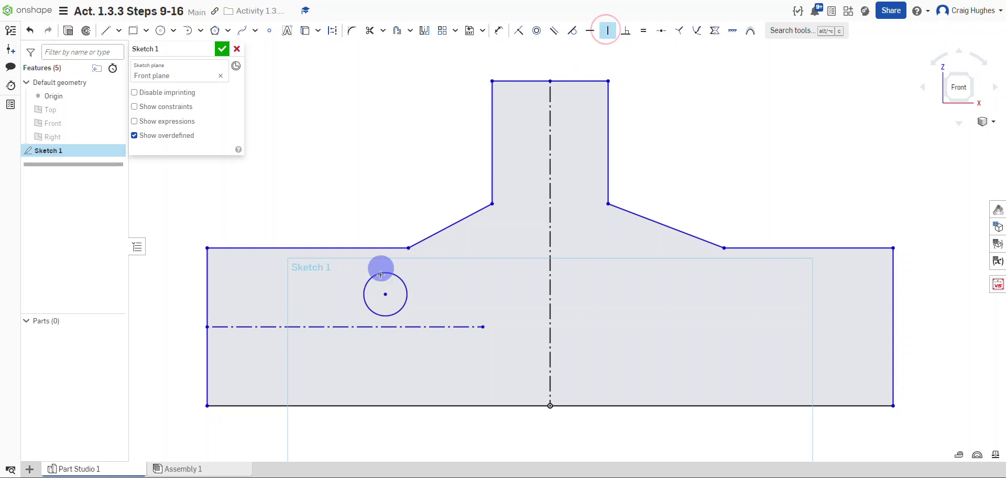
{"action": "left_click", "coordinate": [387, 291]}
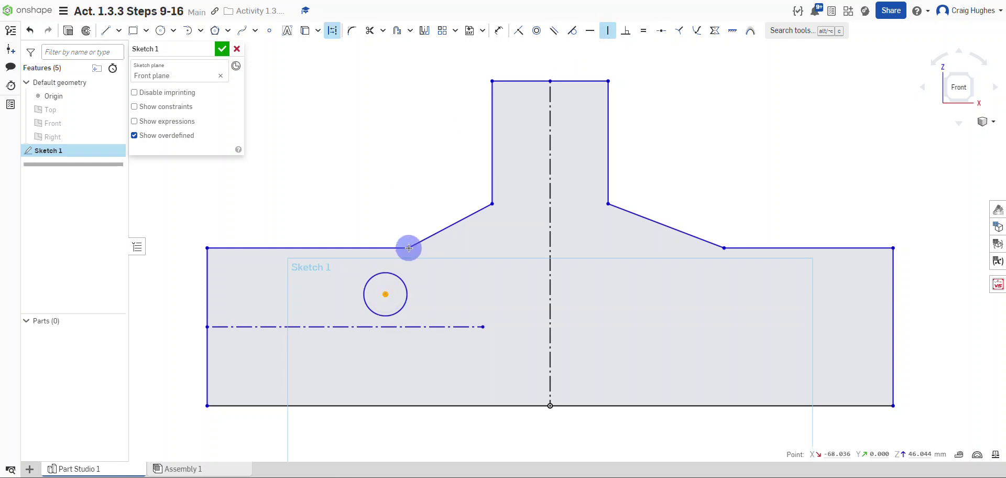
{"action": "left_click", "coordinate": [408, 248]}
{"action": "right_click", "coordinate": [368, 163]}
{"action": "left_click", "coordinate": [386, 170]}
{"action": "left_click", "coordinate": [405, 297]}
{"action": "mouse_move", "coordinate": [405, 296]}
{"action": "left_mouse_down"}
{"action": "mouse_move", "coordinate": [357, 291]}
{"action": "mouse_move", "coordinate": [408, 292]}
{"action": "mouse_move", "coordinate": [389, 293]}
{"action": "left_mouse_up"}
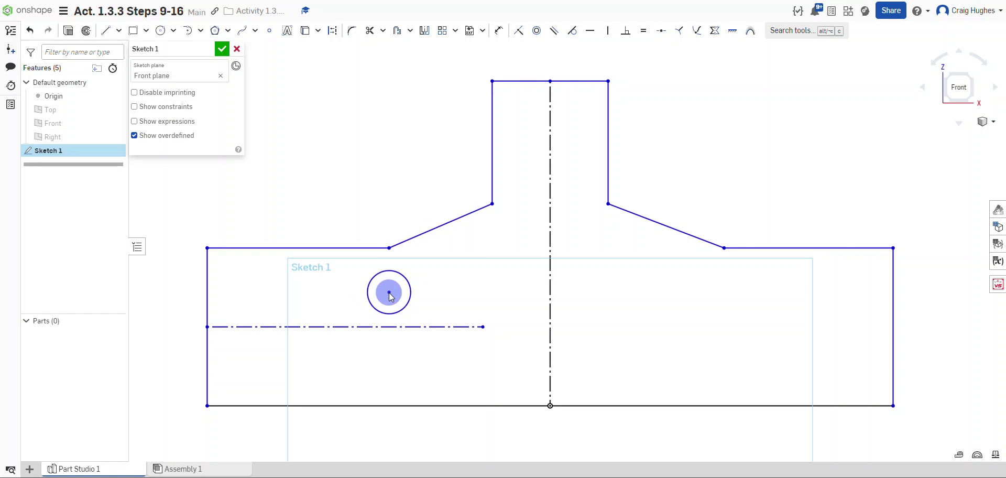
- Make the circle tangent to the horizontal construction line below it and test the constraint by reshaping the circle
{"action": "left_click", "coordinate": [394, 174]}
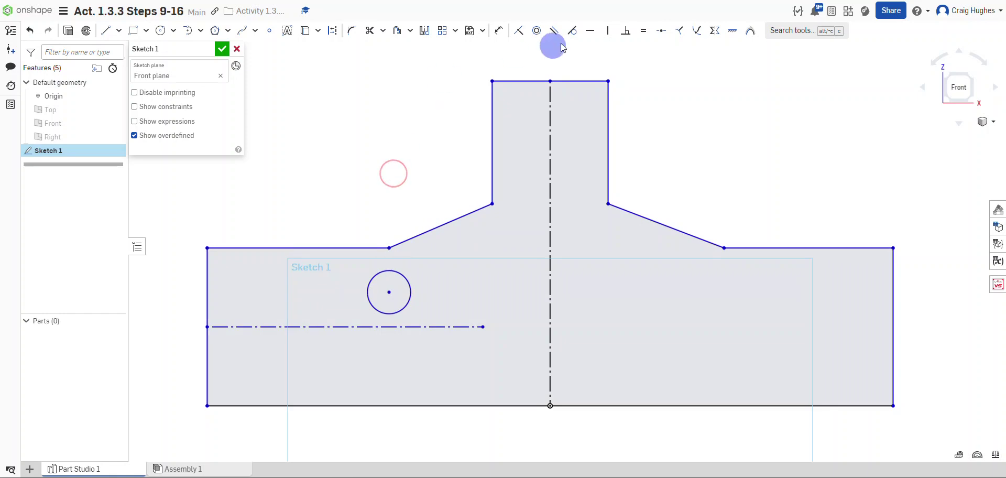
{"action": "left_click", "coordinate": [574, 33]}
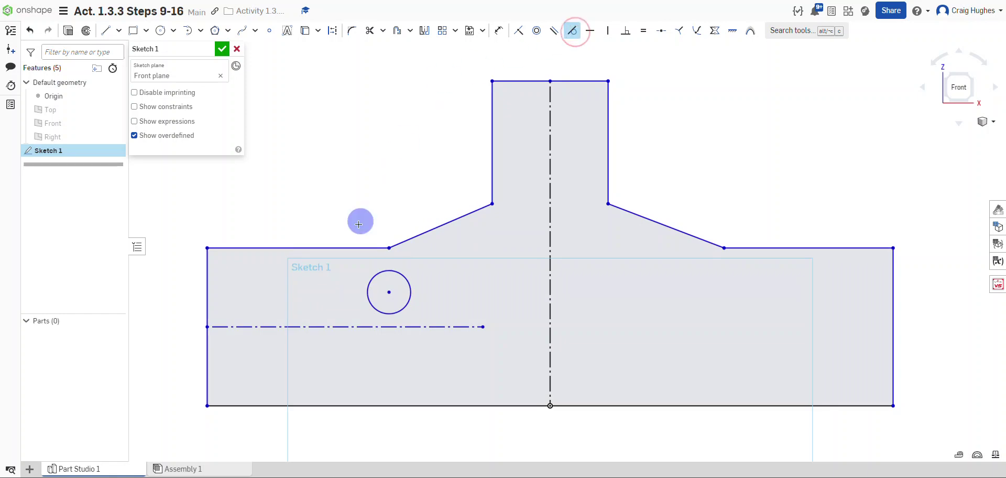
{"action": "left_click", "coordinate": [371, 304]}
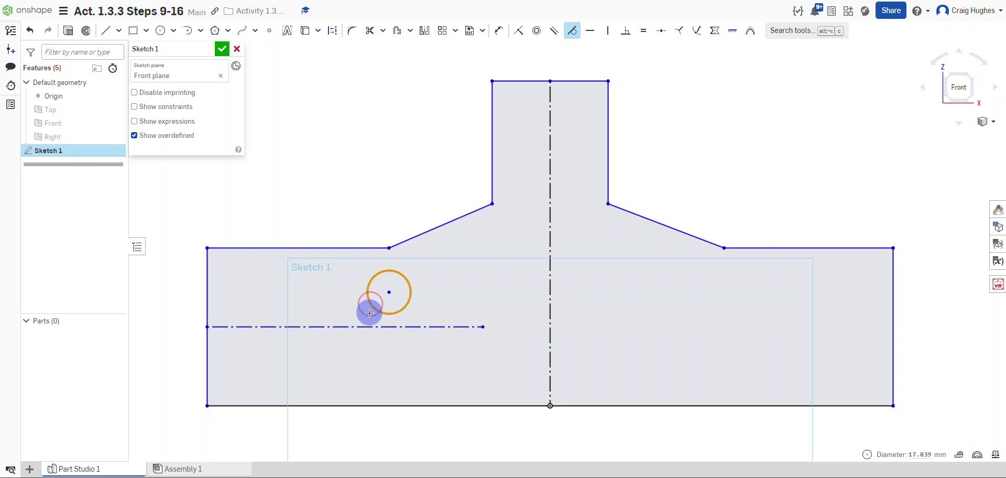
{"action": "left_click", "coordinate": [370, 327]}
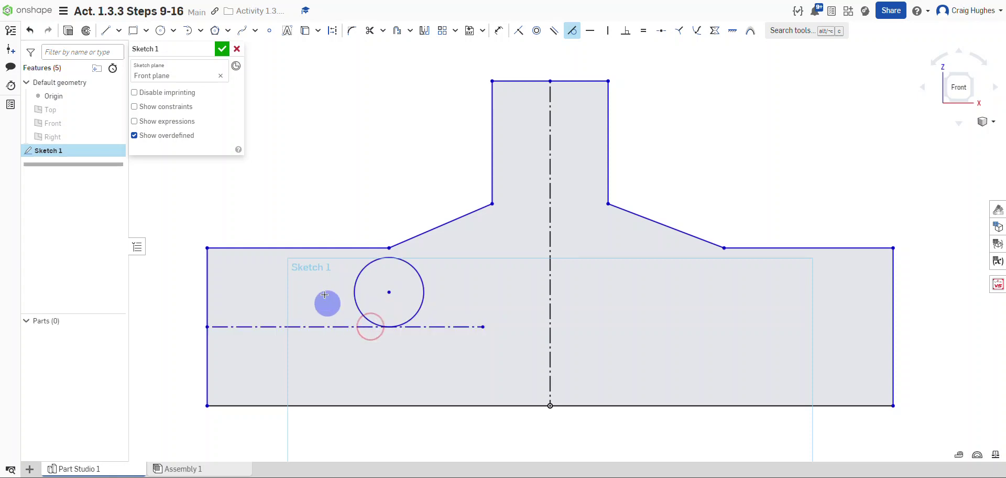
{"action": "right_click", "coordinate": [369, 179]}
{"action": "left_click", "coordinate": [384, 183]}
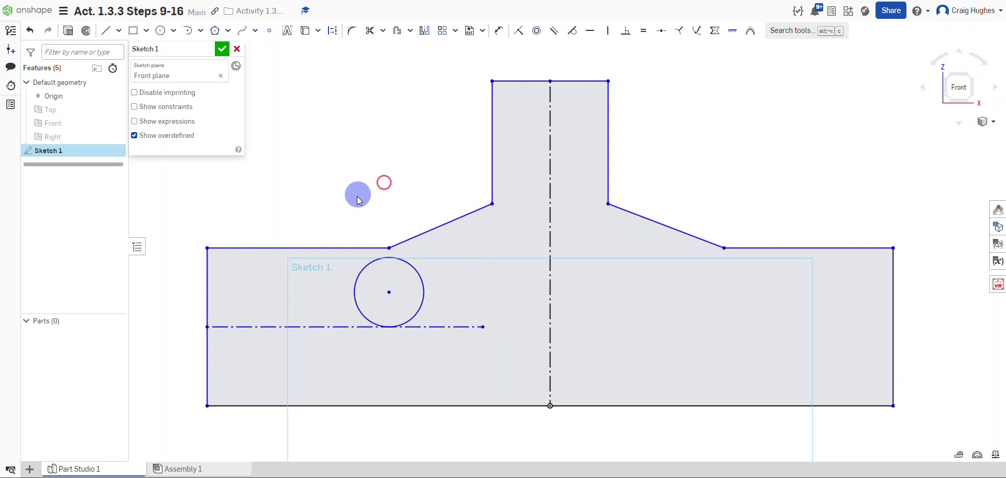
{"action": "mouse_move", "coordinate": [367, 269]}
{"action": "left_mouse_down"}
{"action": "mouse_move", "coordinate": [377, 279]}
{"action": "mouse_move", "coordinate": [370, 265]}
{"action": "left_mouse_up"}
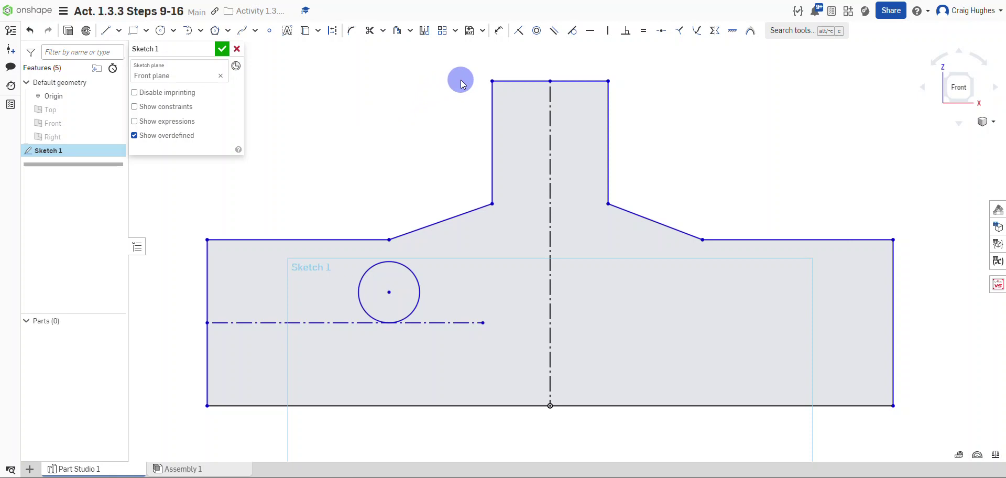
- Mirror the circle about the vertical construction centreline onto the other side of the profile
{"action": "left_click", "coordinate": [425, 31]}
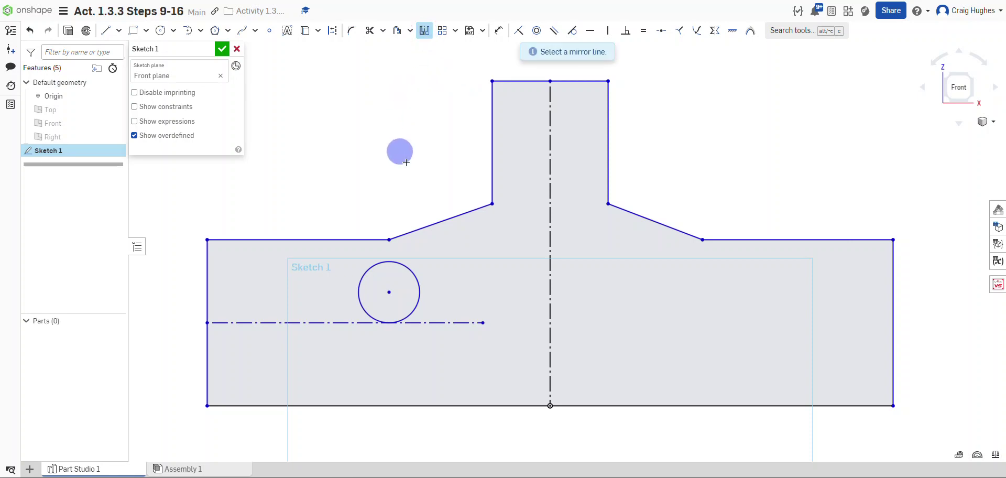
{"action": "left_click", "coordinate": [549, 275]}
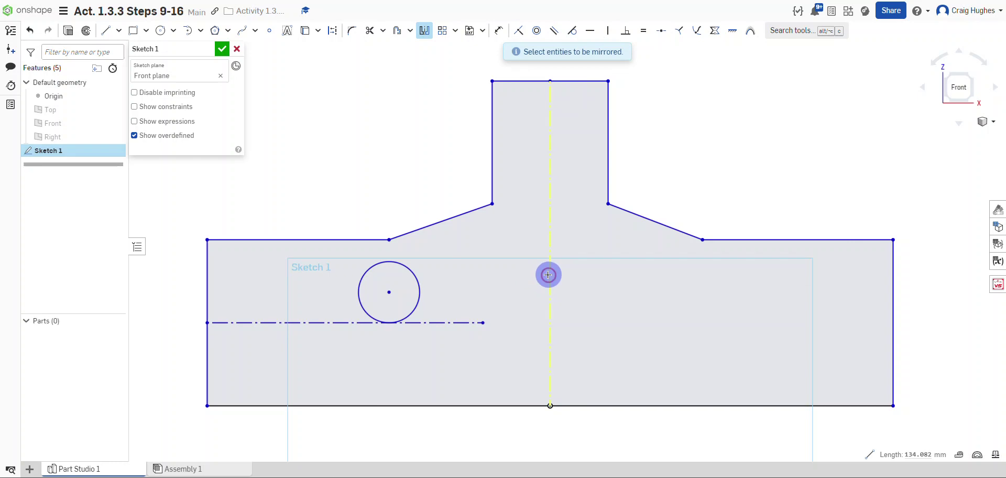
{"action": "left_click", "coordinate": [415, 276]}
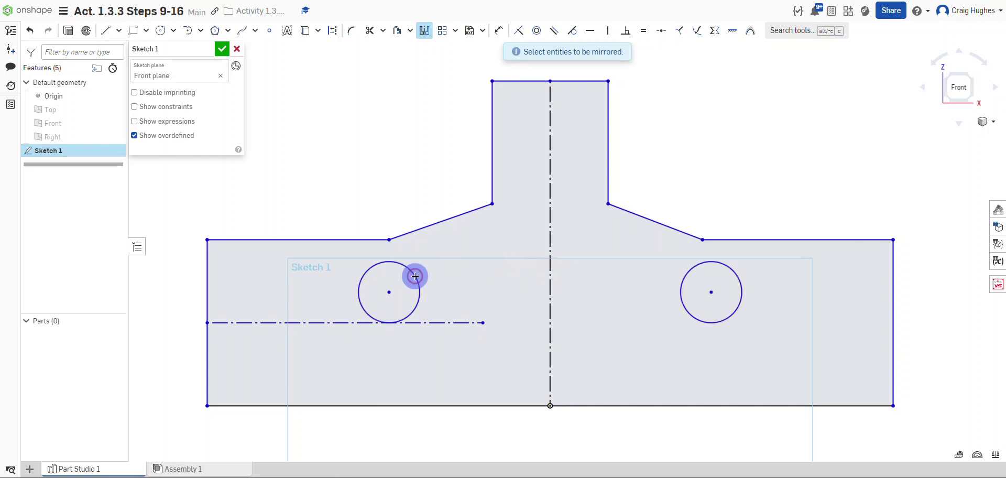
{"action": "right_click", "coordinate": [376, 131]}
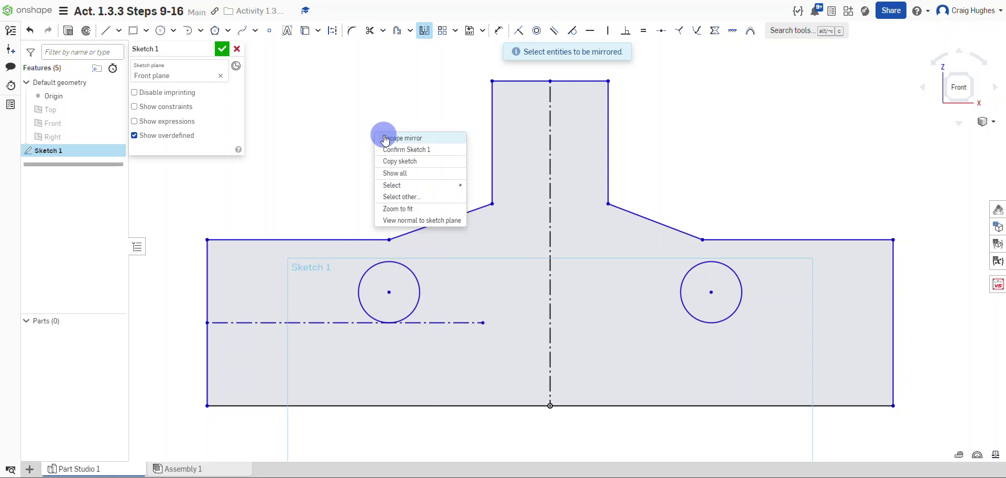
{"action": "left_click", "coordinate": [383, 134]}
- Show the sketch constraints and move the mirrored circle outward and down to test its symmetry with the original
{"action": "left_click", "coordinate": [176, 108]}
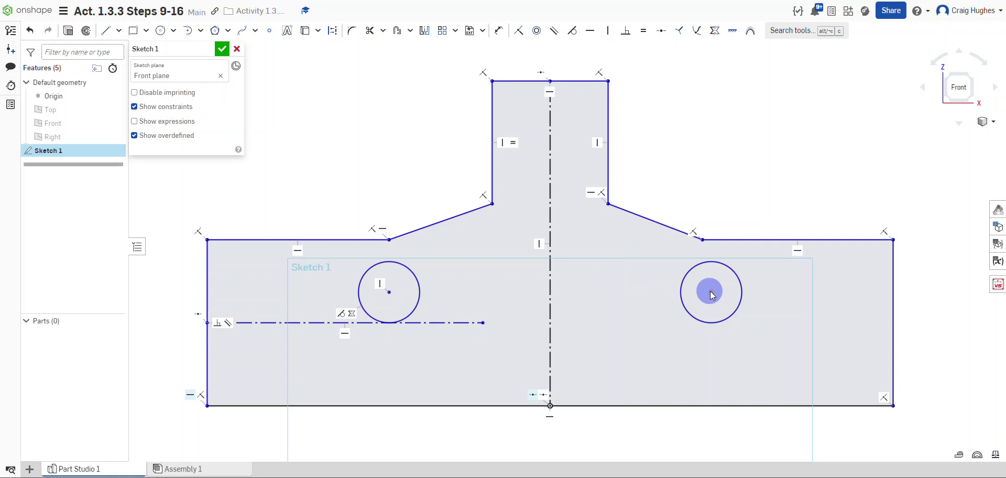
{"action": "mouse_move", "coordinate": [699, 295]}
{"action": "left_mouse_down"}
{"action": "mouse_move", "coordinate": [669, 294]}
{"action": "mouse_move", "coordinate": [751, 317]}
{"action": "mouse_move", "coordinate": [748, 302]}
{"action": "mouse_move", "coordinate": [733, 317]}
{"action": "mouse_move", "coordinate": [740, 327]}
{"action": "left_mouse_up"}
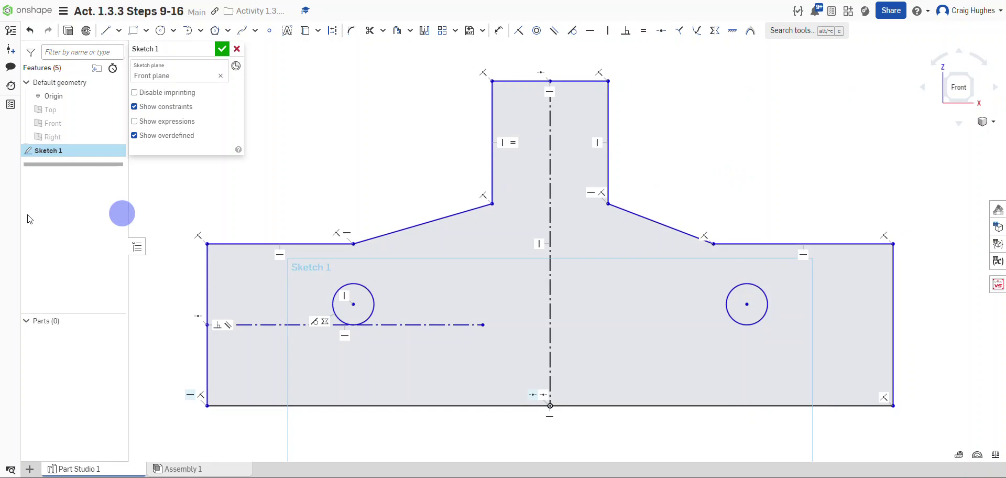